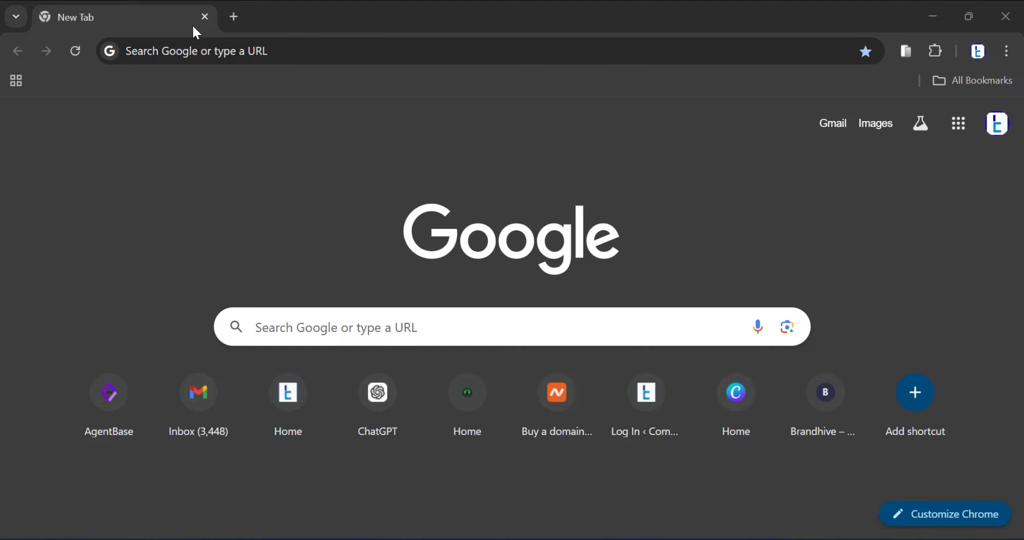
Open the Gmail inbox at gmail.com
{"action": "left_click", "coordinate": [360, 50]}
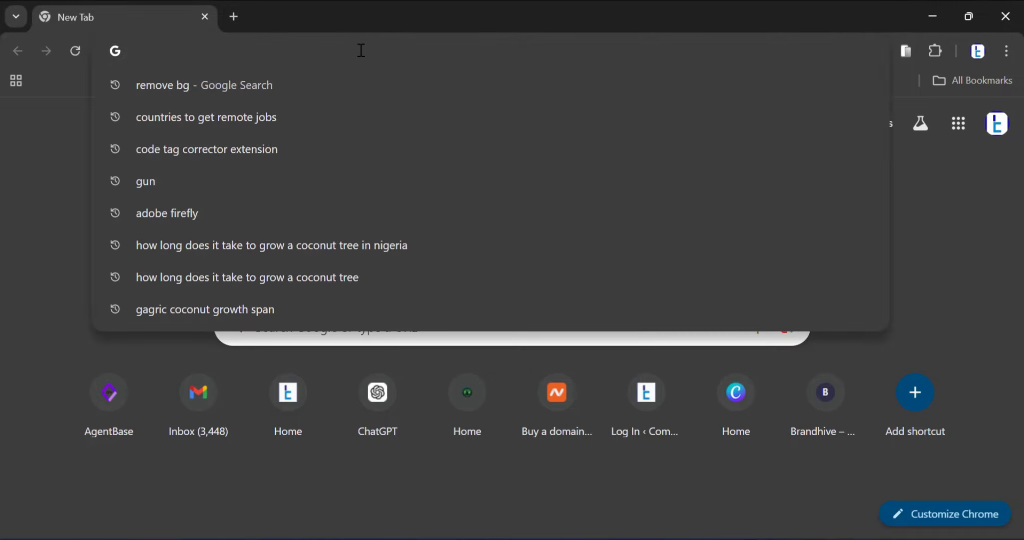
{"action": "type", "text": "gmail.com"}
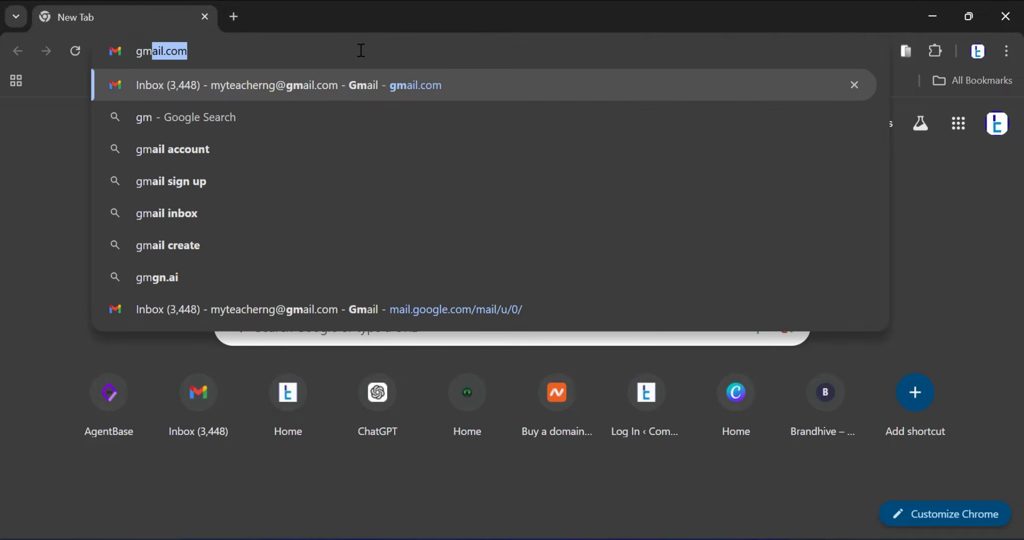
{"action": "key", "text": "Return"}
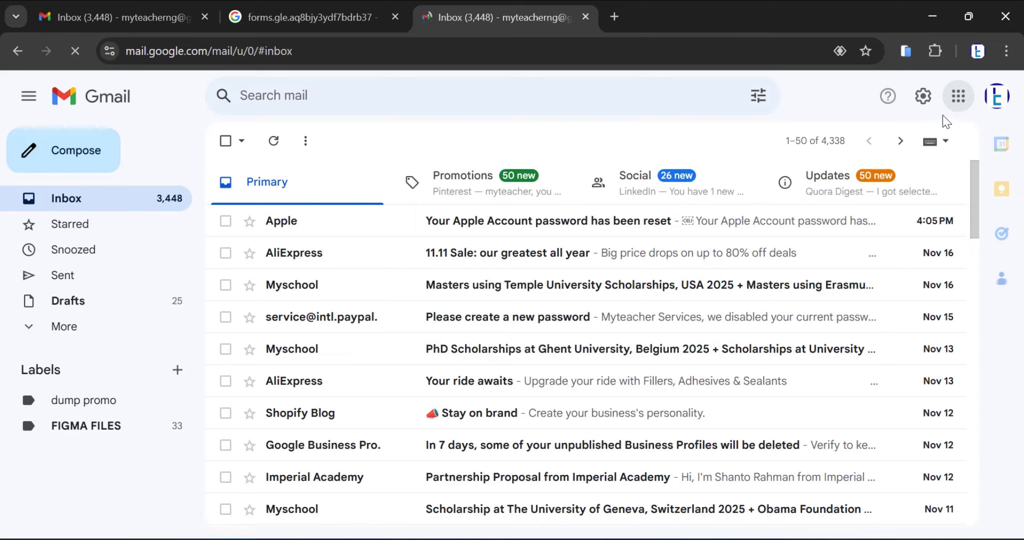
Go to Google Forms from the Google apps and create a new blank form
{"action": "left_click", "coordinate": [959, 96]}
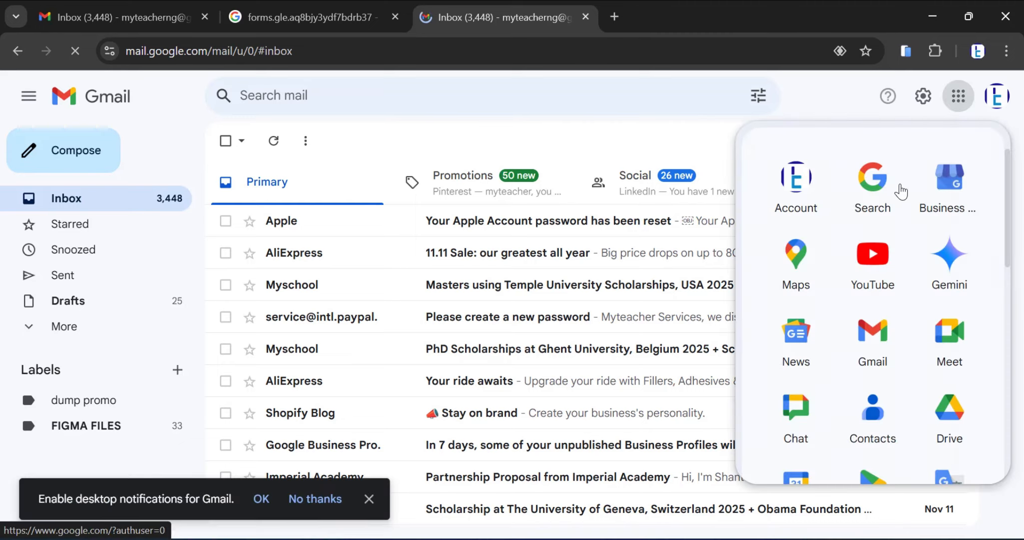
{"action": "scroll", "coordinate": [875, 270], "scroll_direction": "down", "scroll_amount": 10}
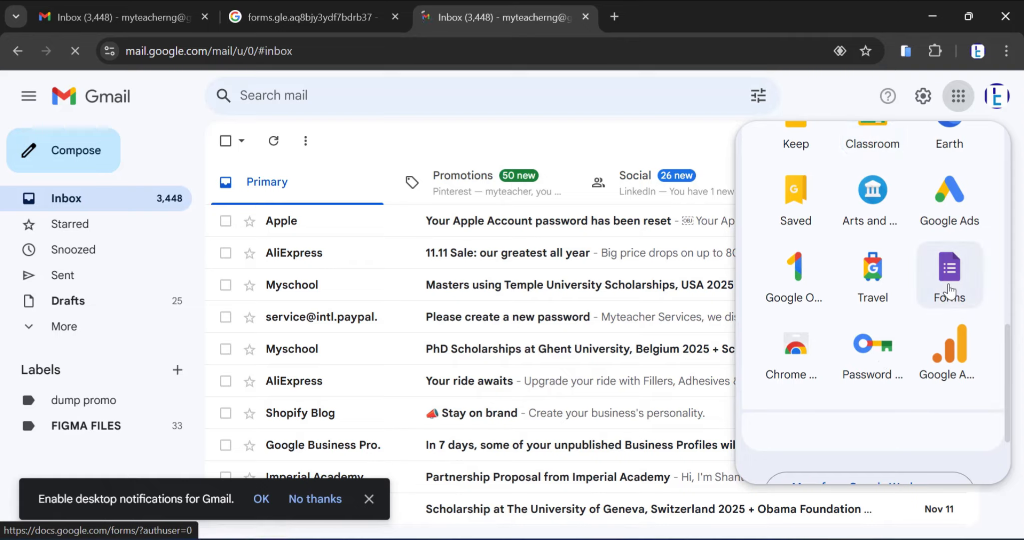
{"action": "left_click", "coordinate": [950, 290]}
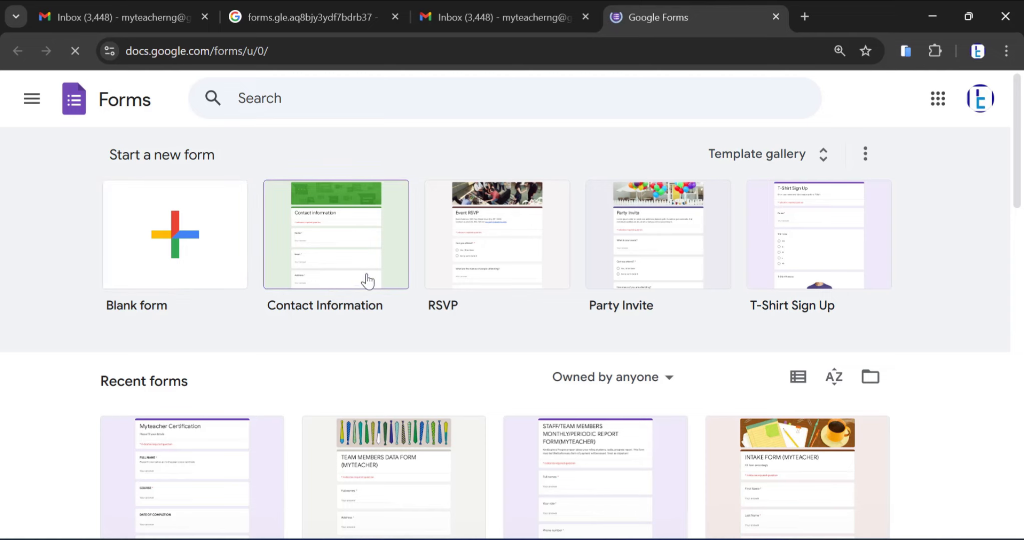
{"action": "scroll", "coordinate": [249, 428], "scroll_direction": "down", "scroll_amount": 3}
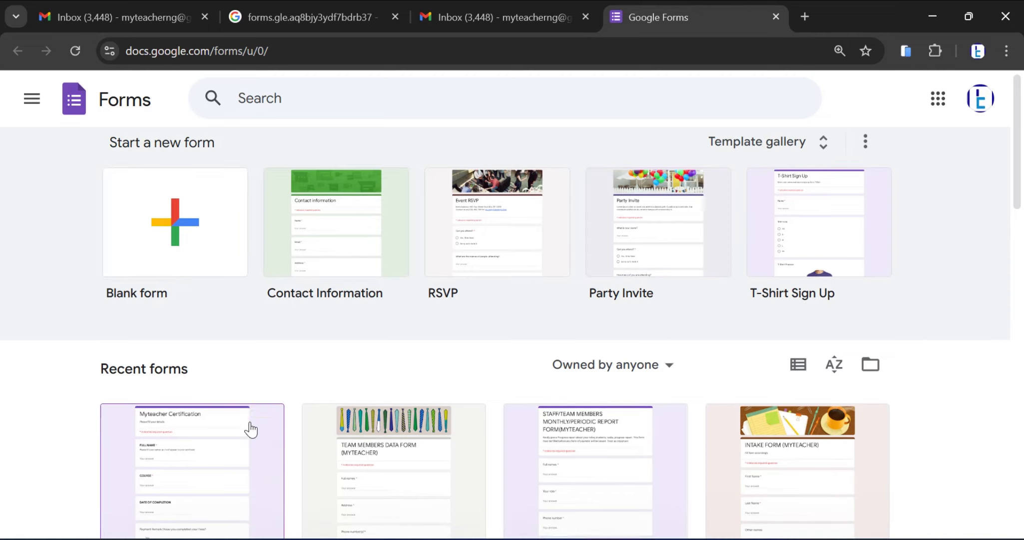
{"action": "scroll", "coordinate": [464, 380], "scroll_direction": "up", "scroll_amount": 3}
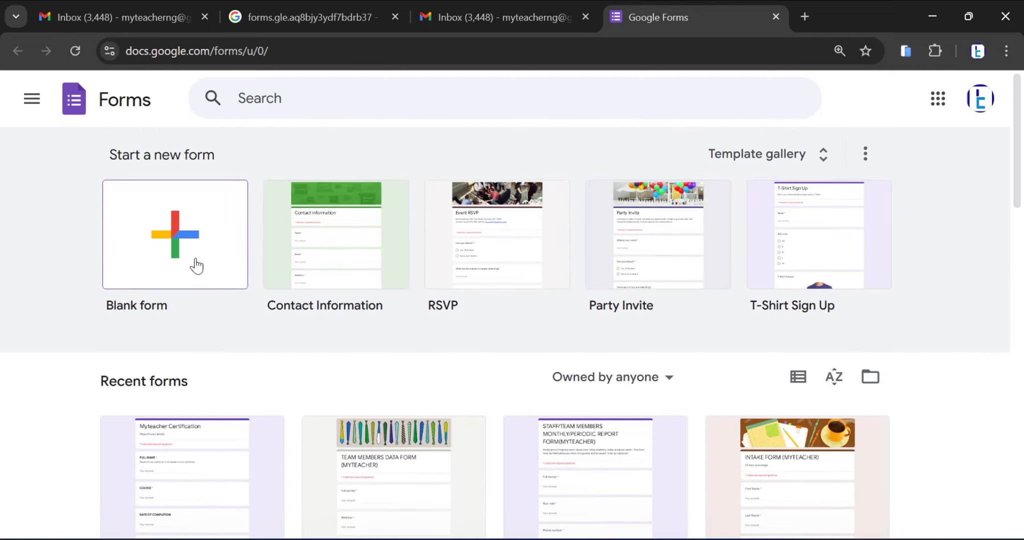
{"action": "left_click", "coordinate": [168, 263]}
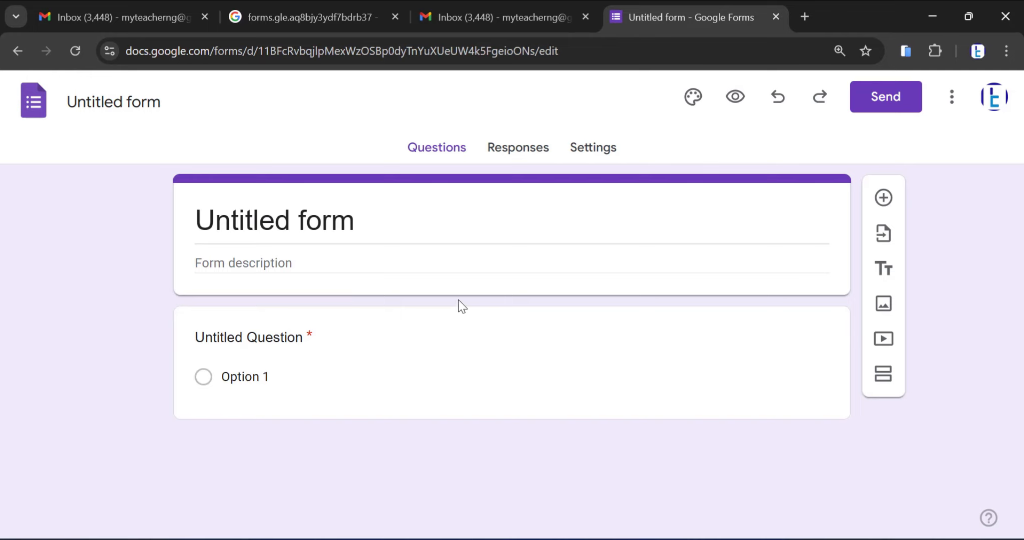
Rename the untitled form as "Registration form"
{"action": "left_click", "coordinate": [138, 100]}
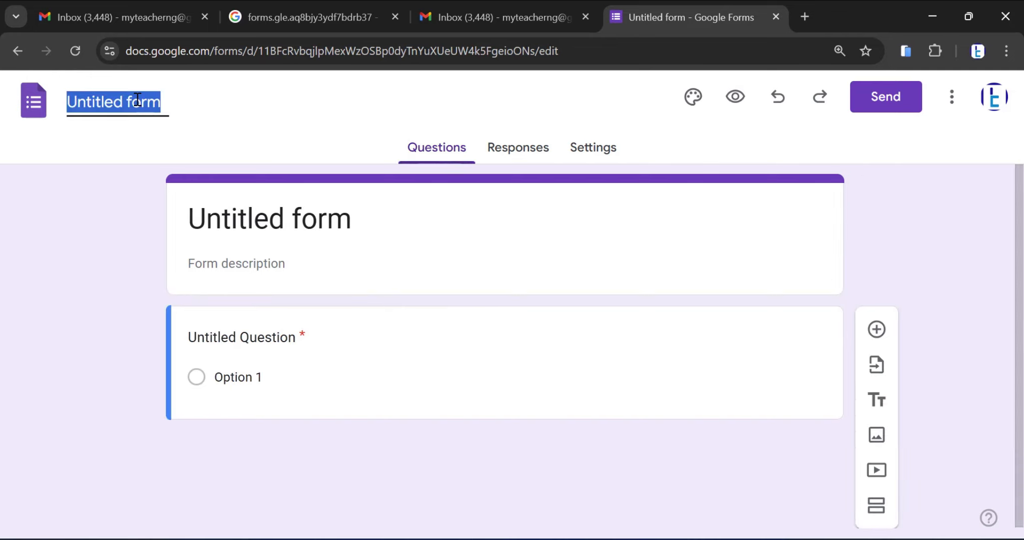
{"action": "key", "text": "BackSpace"}
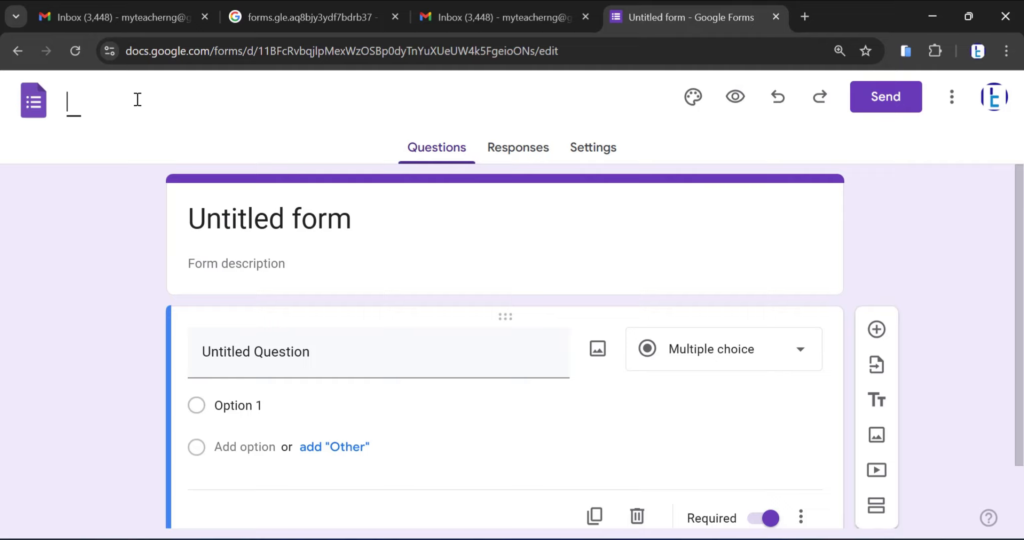
{"action": "type", "text": "In"}
{"action": "key", "text": "BackSpace"}
{"action": "key", "text": "BackSpace"}
{"action": "type", "text": "Registtation"}
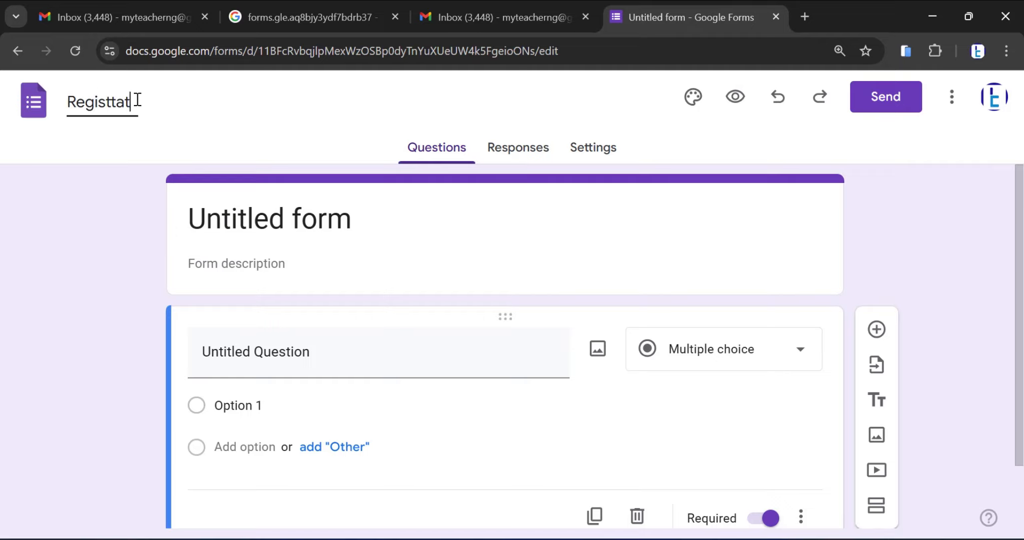
{"action": "key", "text": "BackSpace"}
{"action": "key", "text": "BackSpace"}
{"action": "key", "text": "BackSpace"}
{"action": "key", "text": "BackSpace"}
{"action": "key", "text": "BackSpace"}
{"action": "key", "text": "BackSpace"}
{"action": "type", "text": "ration form"}
Enter the form description "fill this form accordingly" below the form title
{"action": "left_click", "coordinate": [329, 268]}
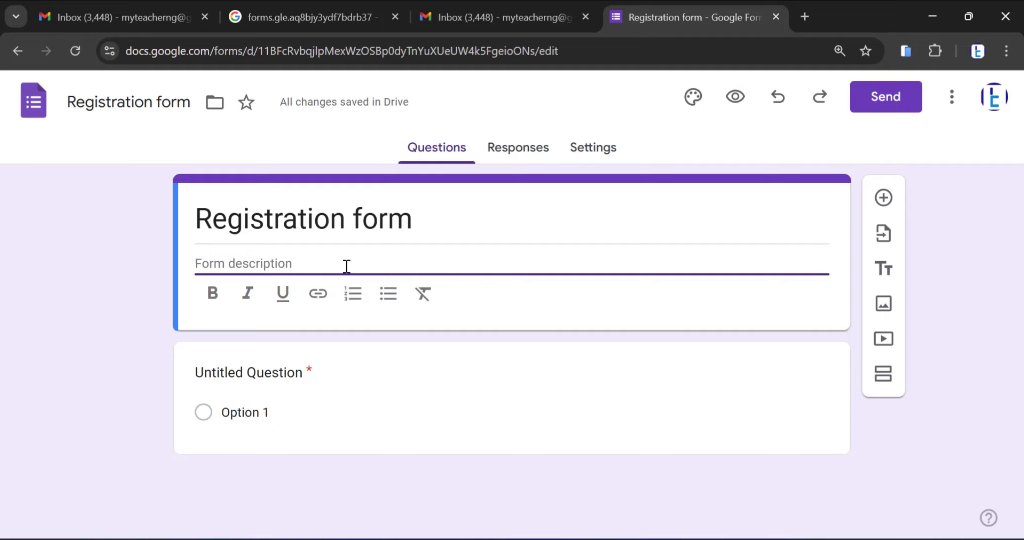
{"action": "type", "text": "fill"}
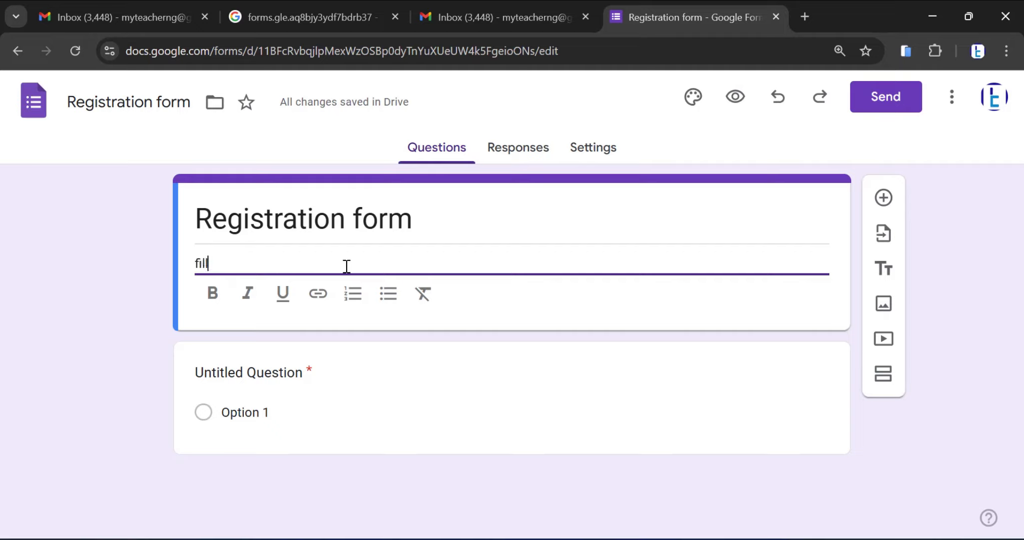
{"action": "type", "text": " this formm"}
{"action": "key", "text": "BackSpace"}
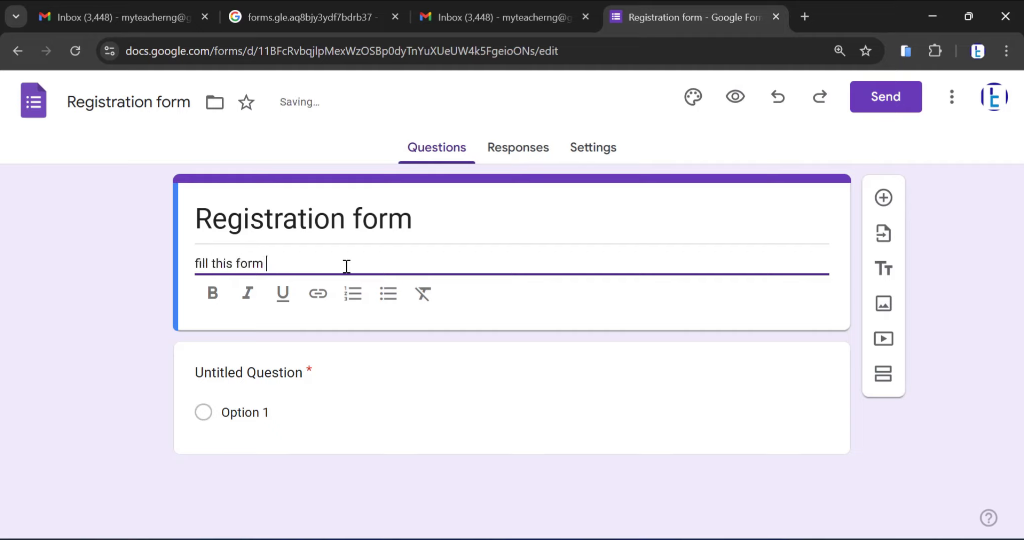
{"action": "type", "text": "accordingly"}
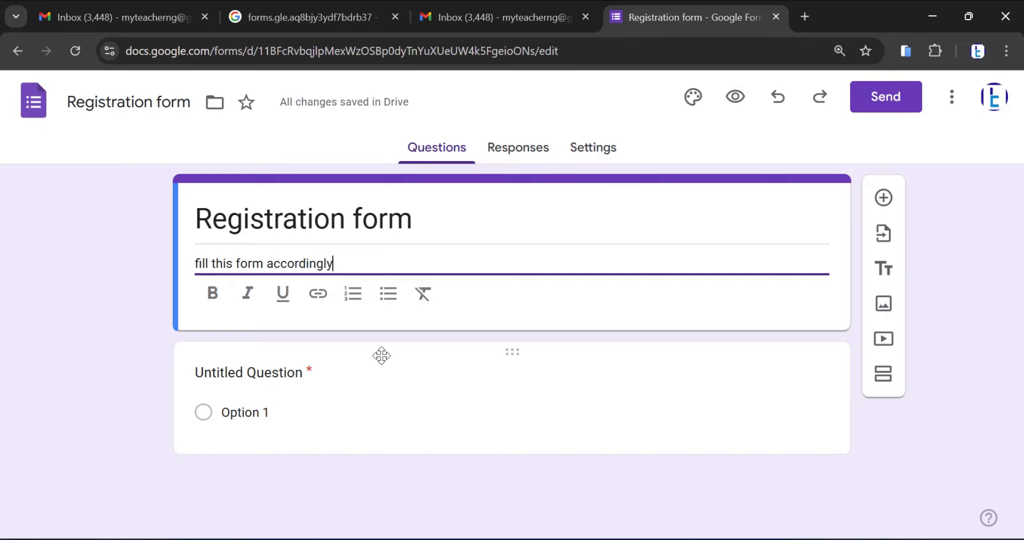
Replace the untitled first question's text with "full name"
{"action": "left_click", "coordinate": [294, 374]}
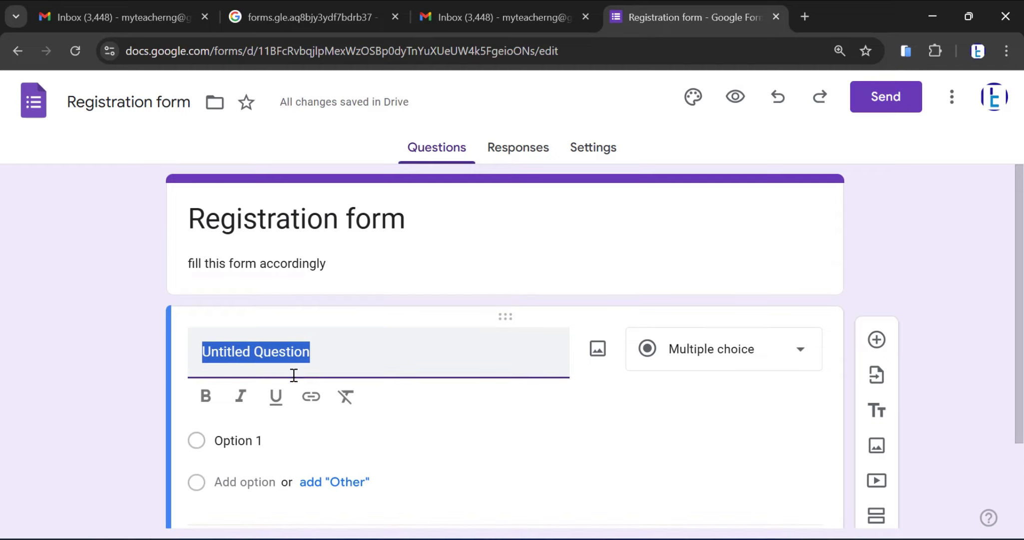
{"action": "type", "text": "fu"}
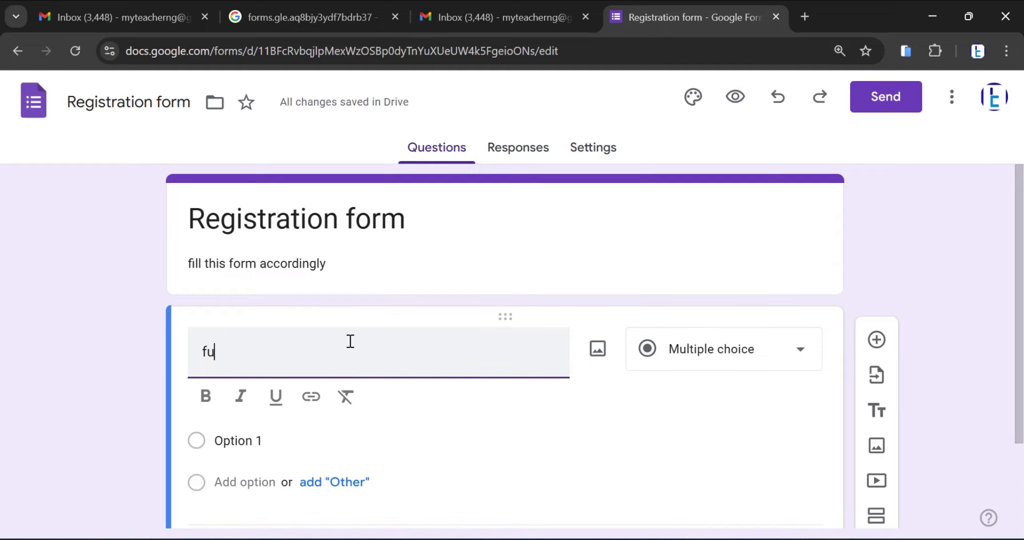
{"action": "type", "text": "ll name"}
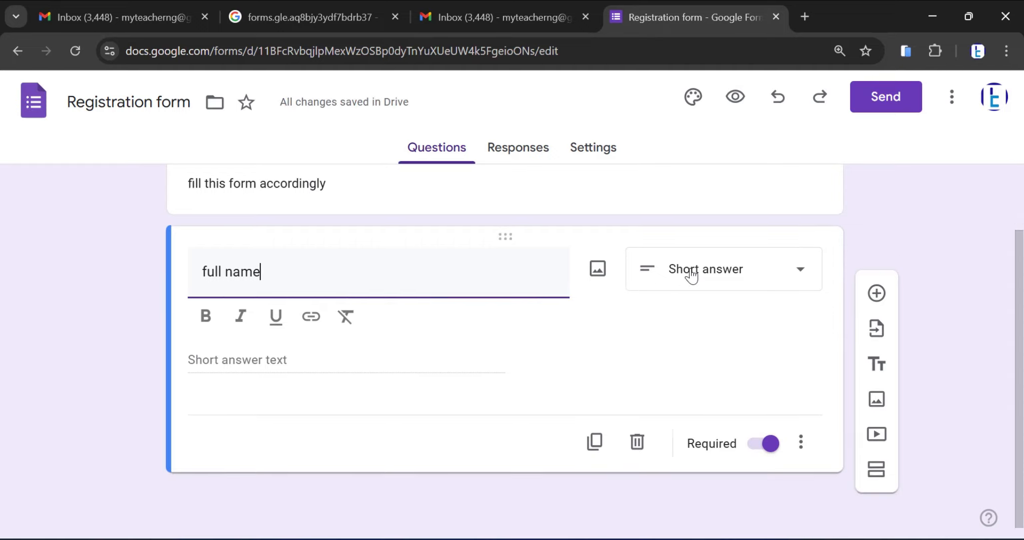
Look through the answer types available for the "full name" question without changing its type
{"action": "left_click", "coordinate": [692, 275]}
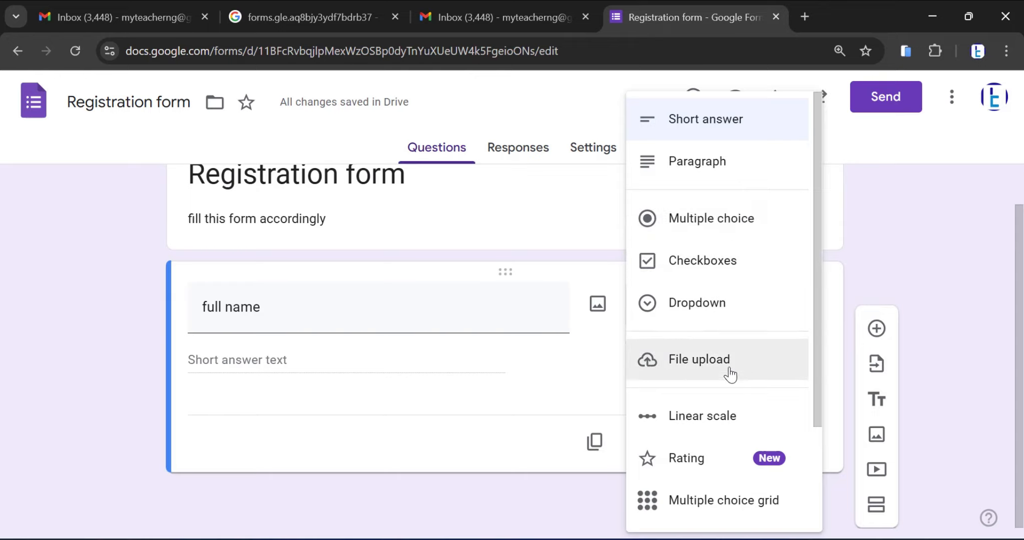
{"action": "scroll", "coordinate": [730, 395], "scroll_direction": "down", "scroll_amount": 2}
{"action": "scroll", "coordinate": [717, 300], "scroll_direction": "up", "scroll_amount": 2}
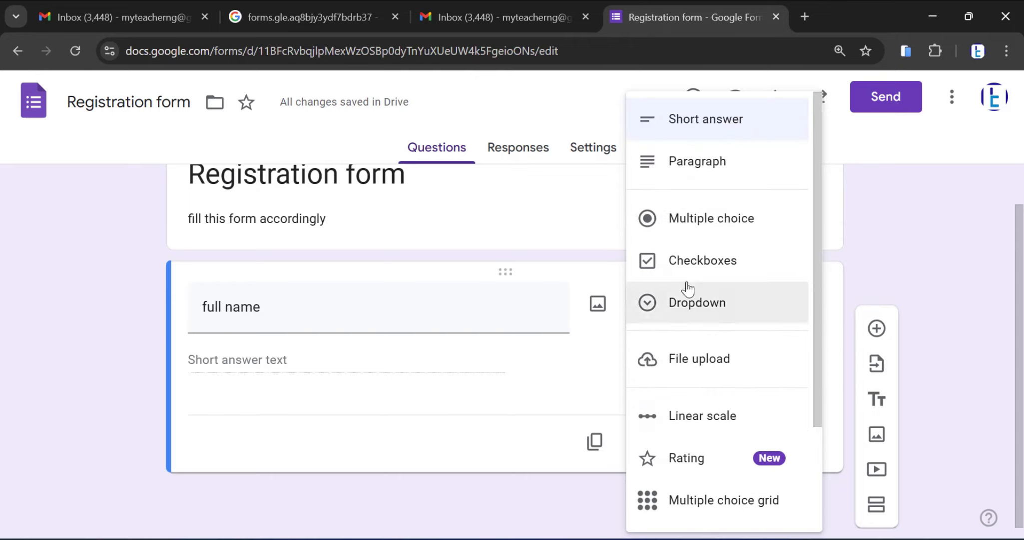
{"action": "left_click", "coordinate": [599, 222]}
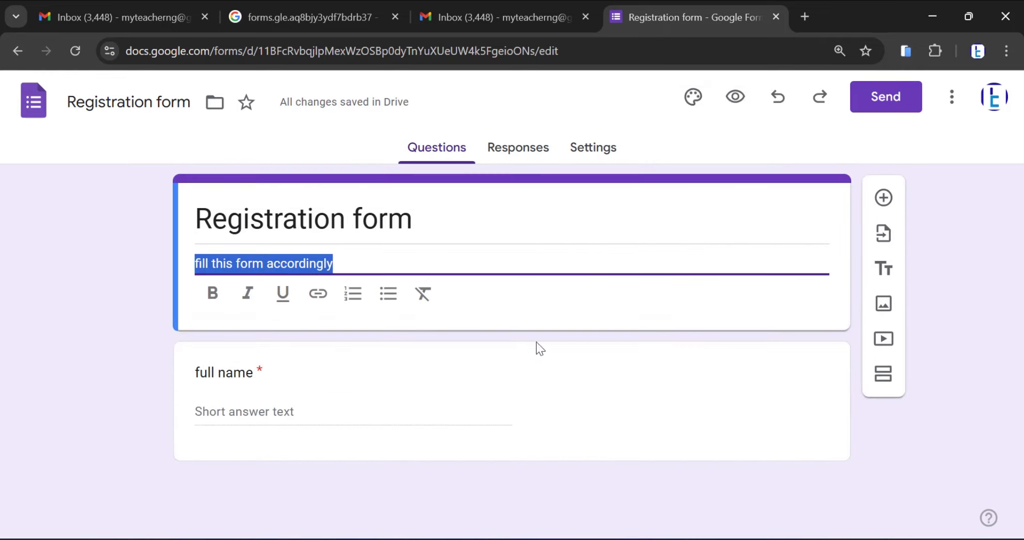
Add a second question titled "Phone no" below the "full name" question
{"action": "left_click", "coordinate": [500, 414]}
{"action": "left_click", "coordinate": [628, 404]}
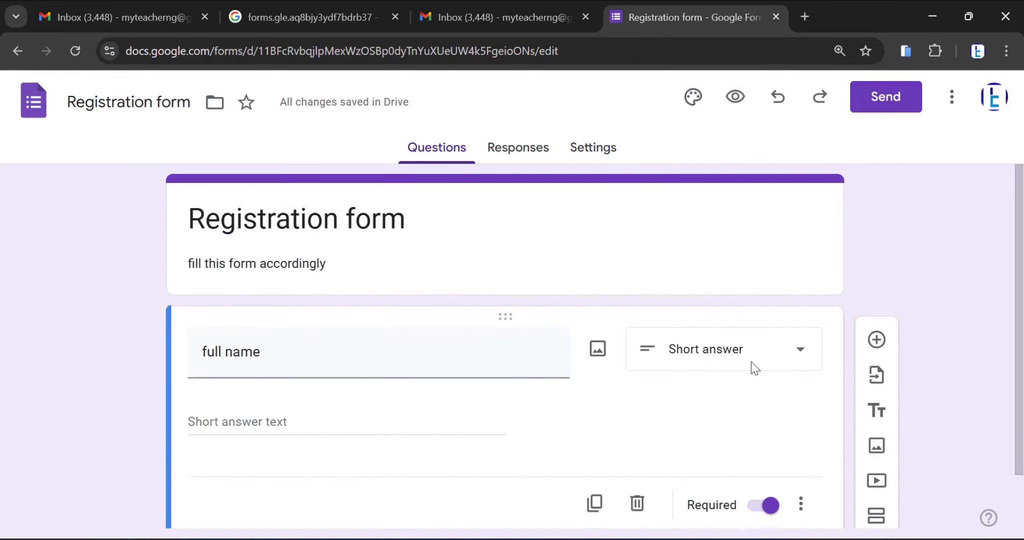
{"action": "left_click", "coordinate": [877, 340]}
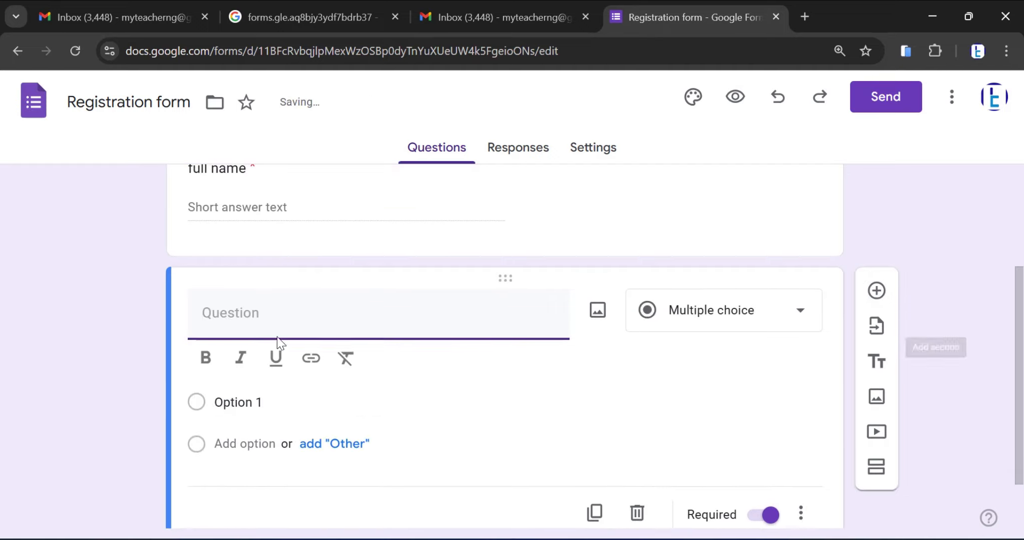
{"action": "type", "text": "f"}
{"action": "key", "text": "BackSpace"}
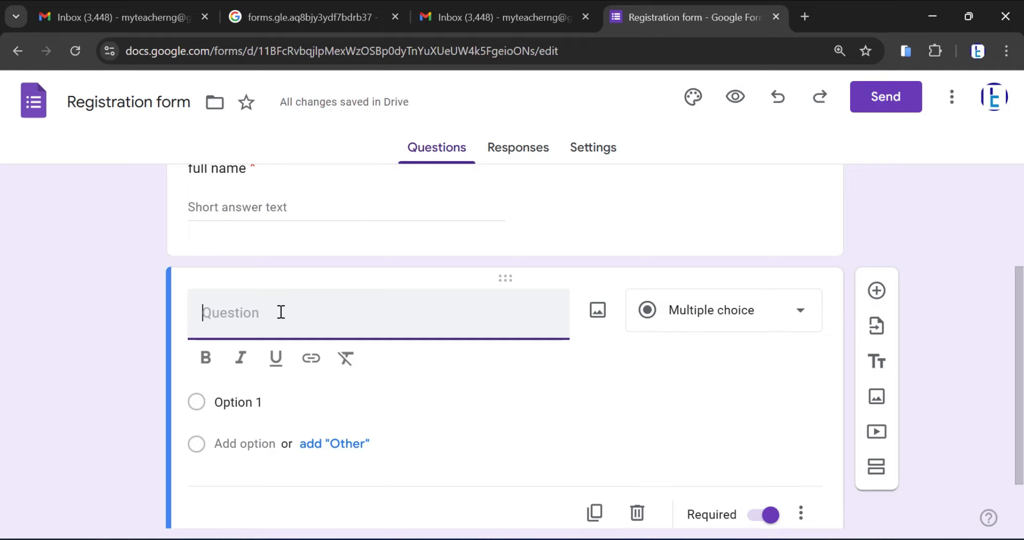
{"action": "type", "text": "p"}
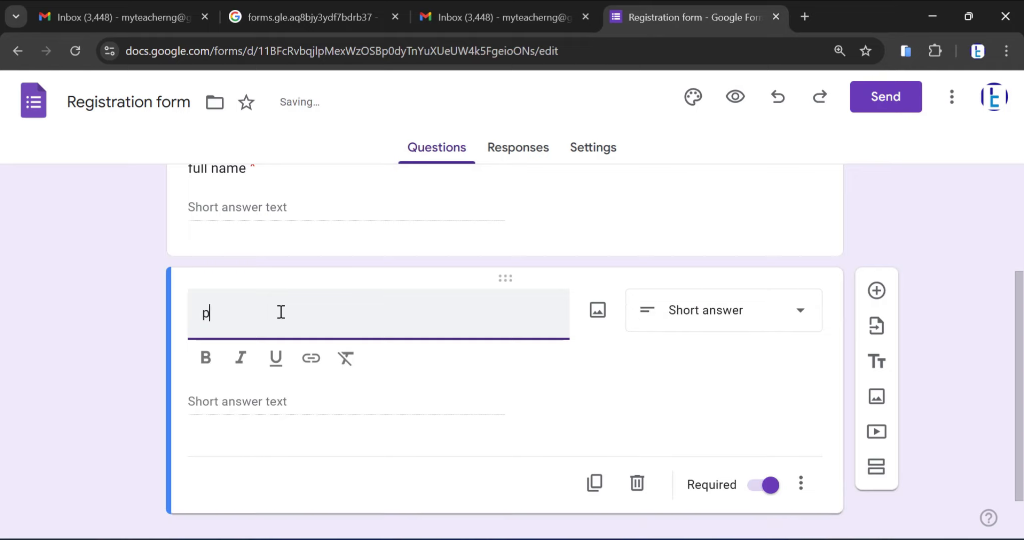
{"action": "type", "text": "hone no"}
{"action": "left_click", "coordinate": [210, 313]}
{"action": "key", "text": "BackSpace"}
{"action": "type", "text": "P"}
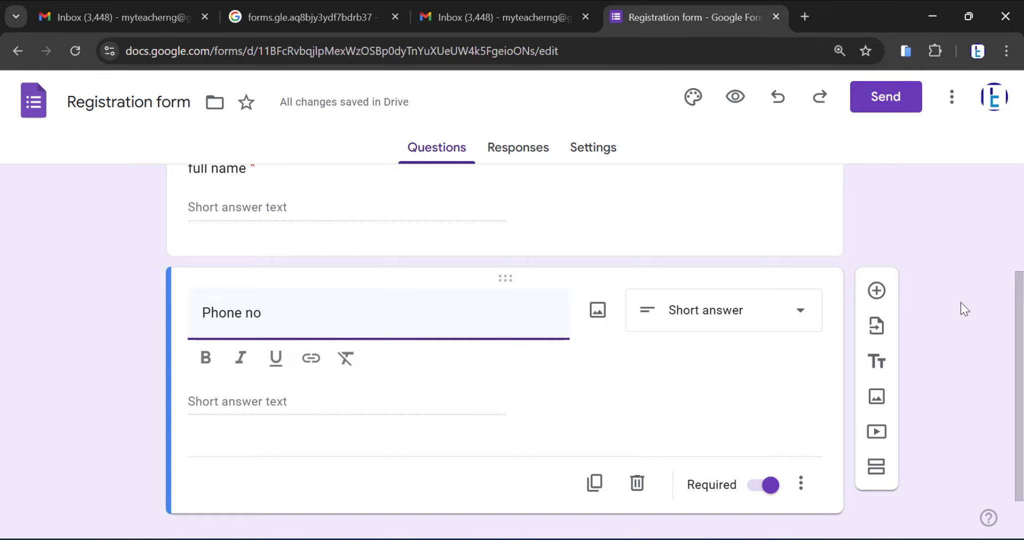
Add two more questions titled "Address" and "Email" below the phone question
{"action": "left_click", "coordinate": [877, 297]}
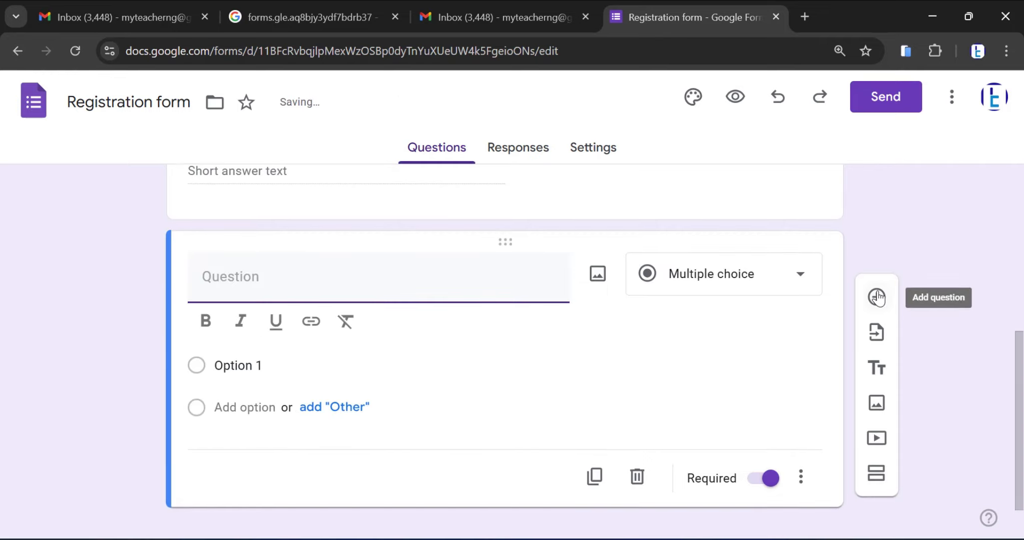
{"action": "type", "text": "A"}
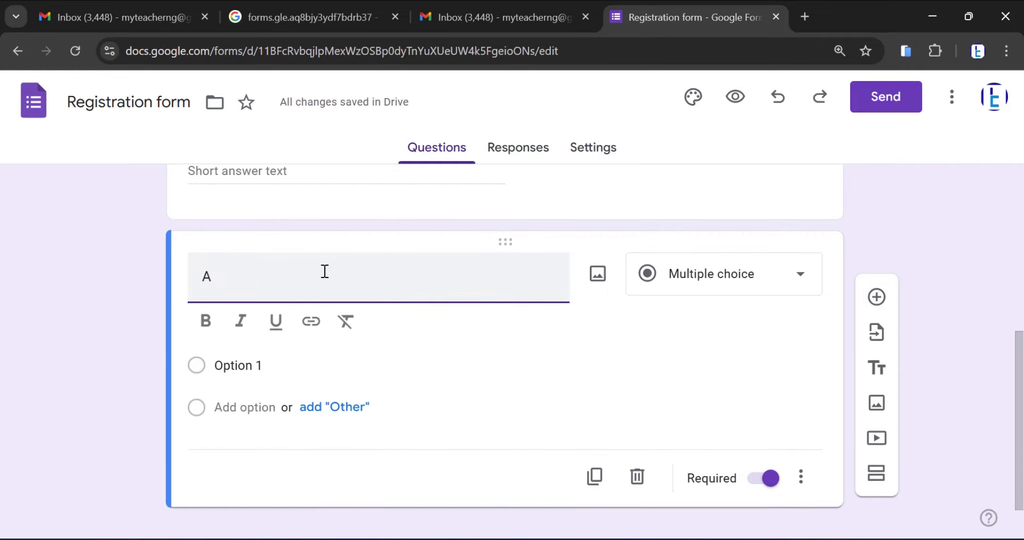
{"action": "type", "text": "ddress"}
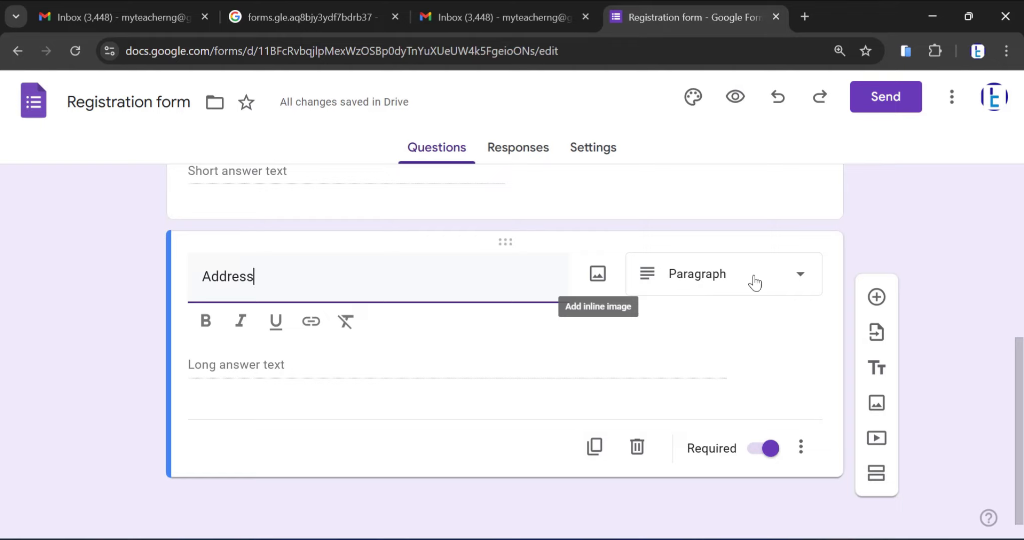
{"action": "left_click", "coordinate": [876, 298]}
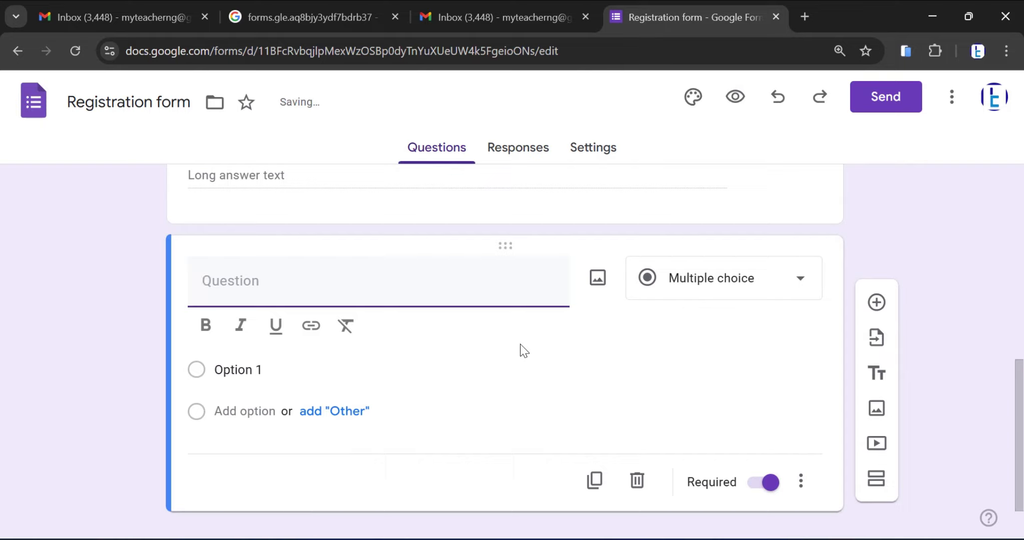
{"action": "type", "text": "Email"}
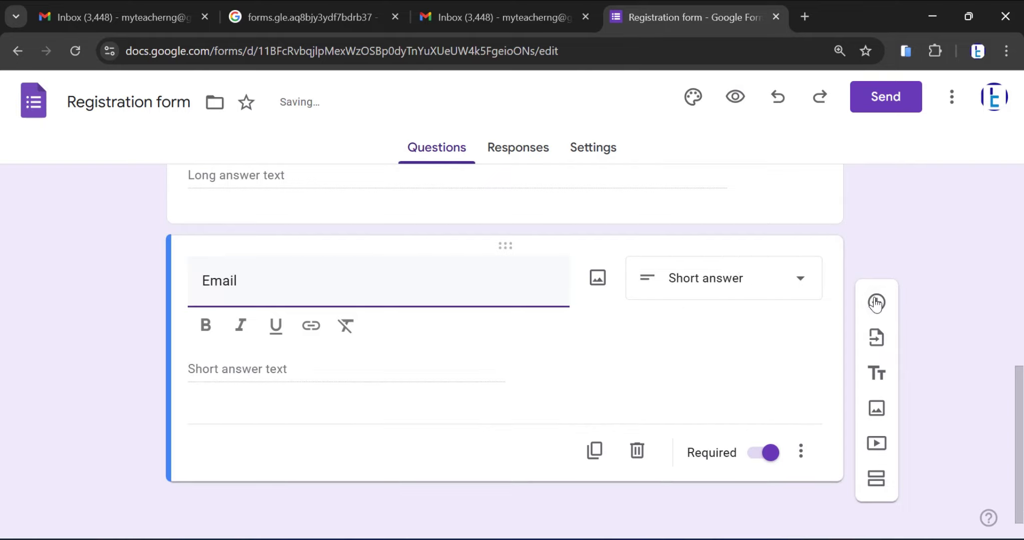
Add a question titled "Gender" below the email question and set its answer type to Checkboxes
{"action": "left_click", "coordinate": [877, 302]}
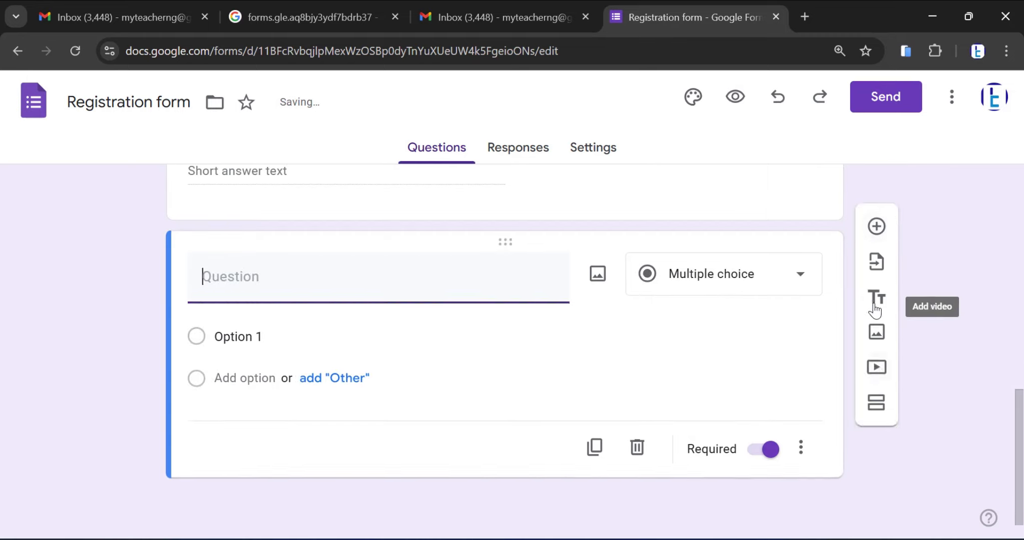
{"action": "type", "text": "Gender"}
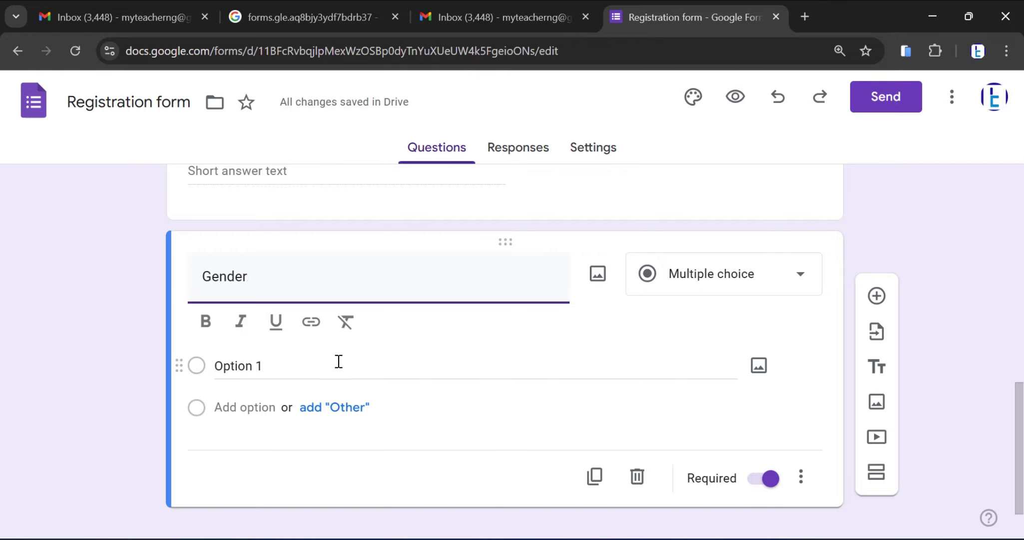
{"action": "left_click", "coordinate": [770, 282]}
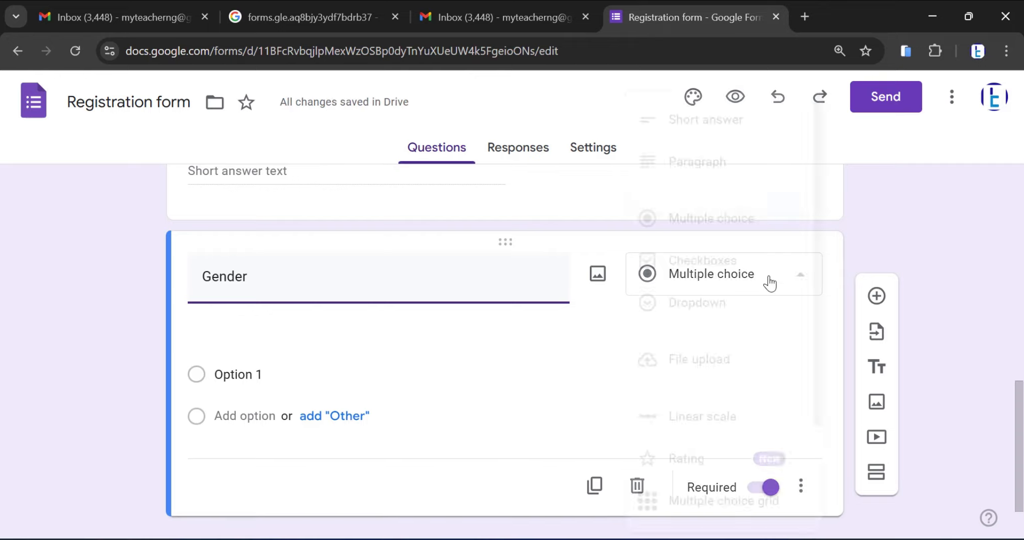
{"action": "left_click", "coordinate": [709, 273]}
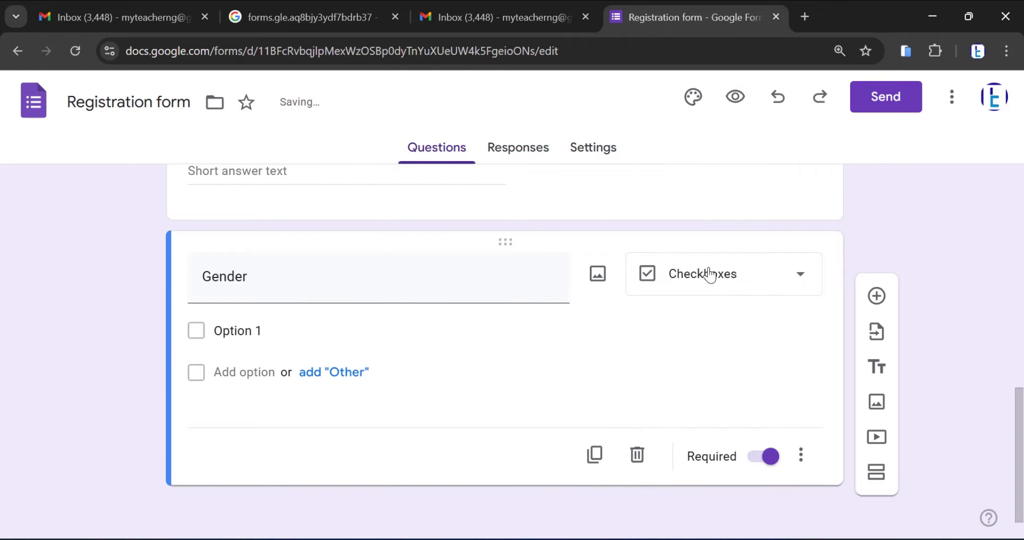
Switch the "Gender" question's answer type to Multiple choice and back to Checkboxes
{"action": "left_click", "coordinate": [711, 274]}
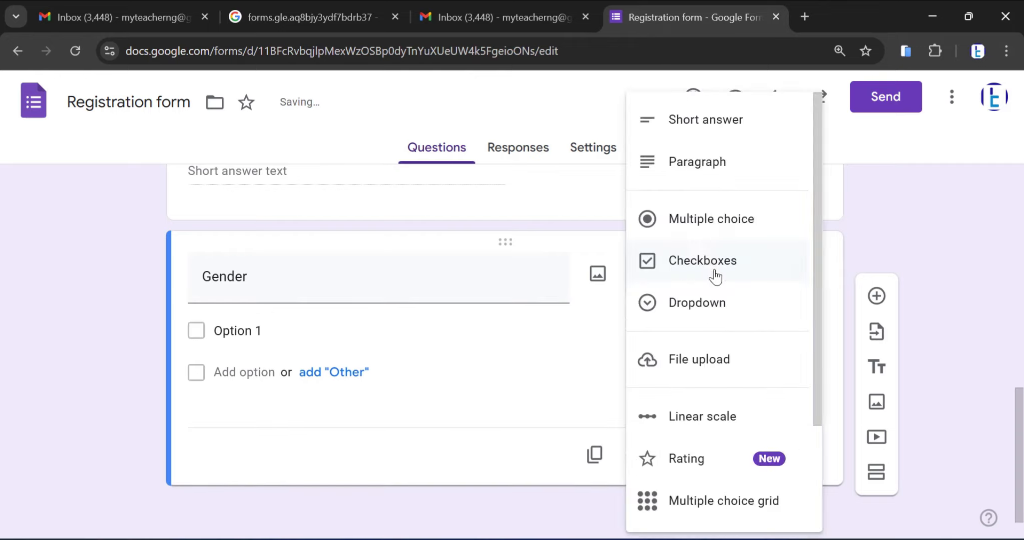
{"action": "left_click", "coordinate": [704, 225]}
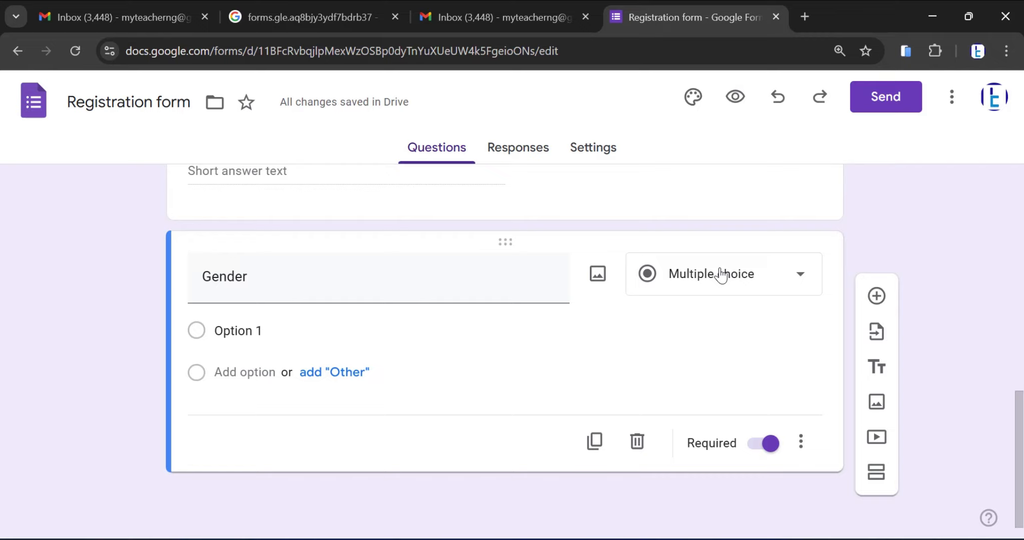
{"action": "left_click", "coordinate": [721, 275]}
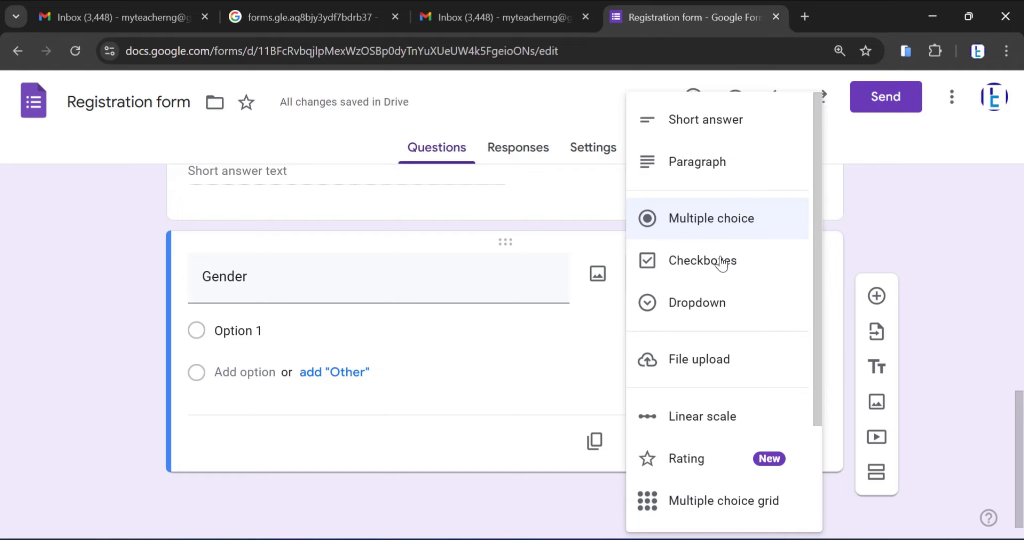
{"action": "left_click", "coordinate": [722, 264]}
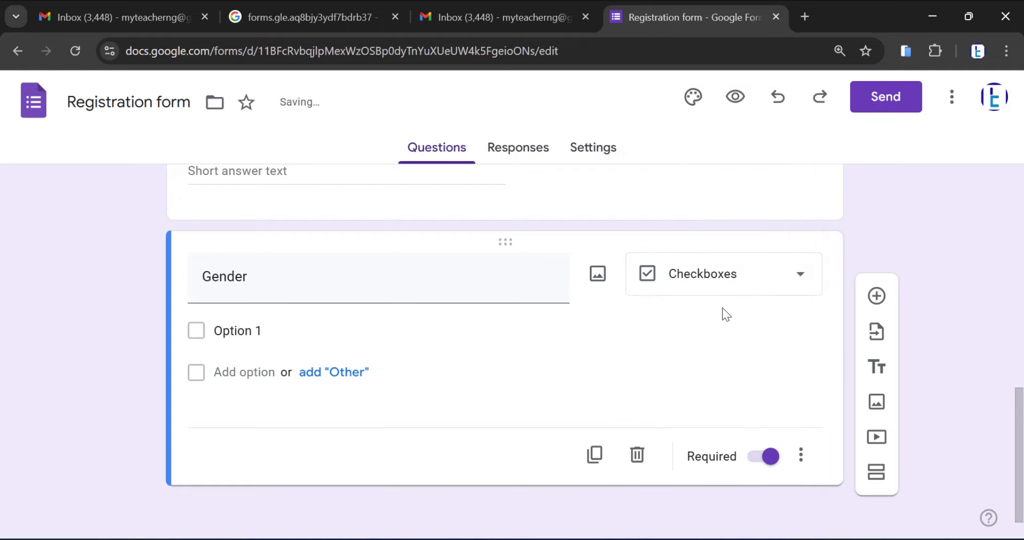
Enter "male" and "female" as the two options of the "Gender" question, dismissing the chat notification
{"action": "left_click", "coordinate": [235, 336]}
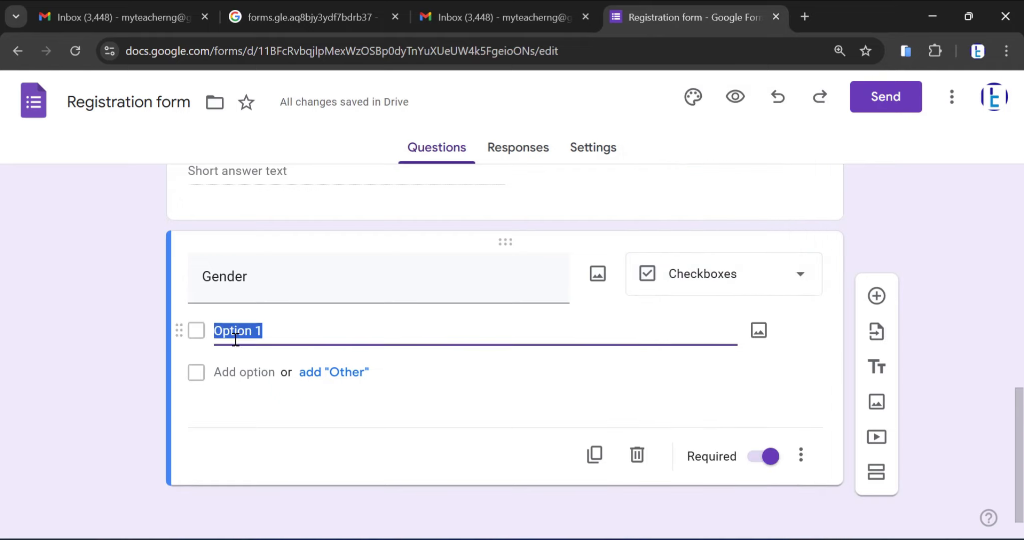
{"action": "type", "text": "male"}
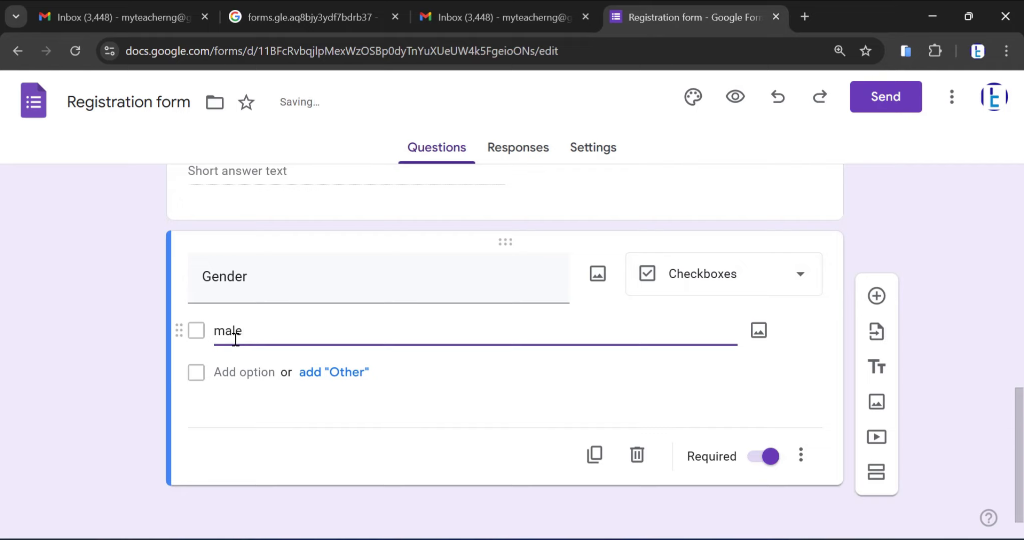
{"action": "key", "text": "Return"}
{"action": "type", "text": "fe"}
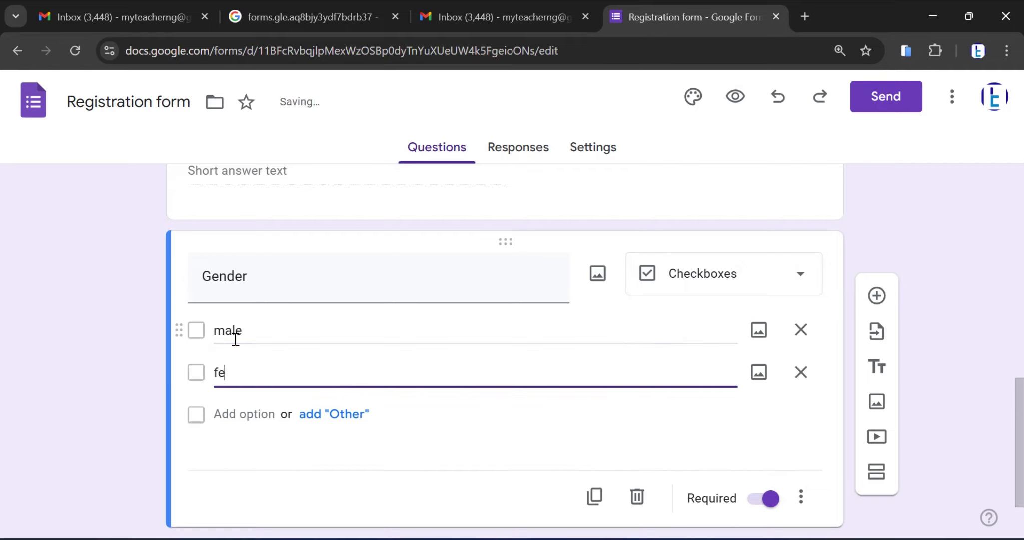
{"action": "type", "text": "male"}
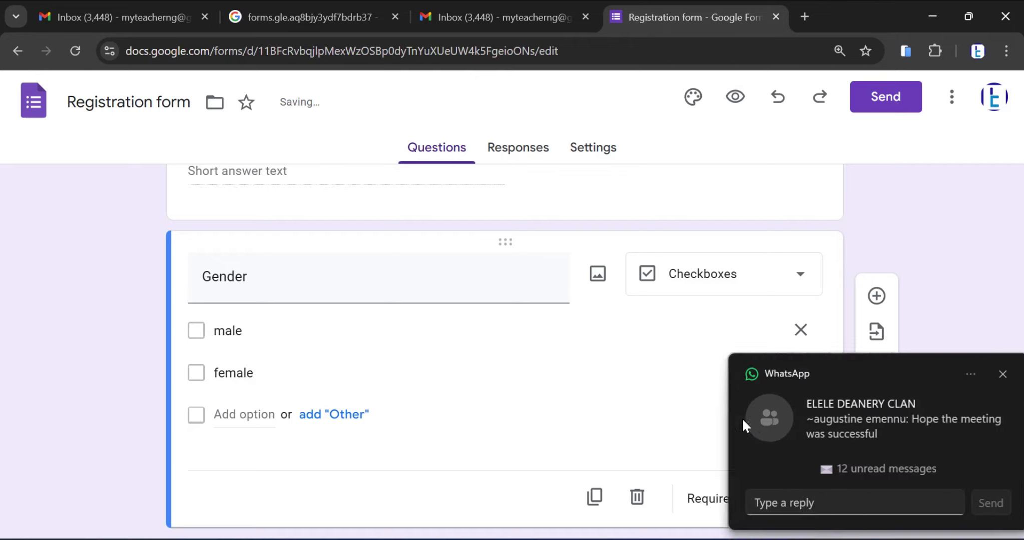
{"action": "left_click", "coordinate": [990, 374]}
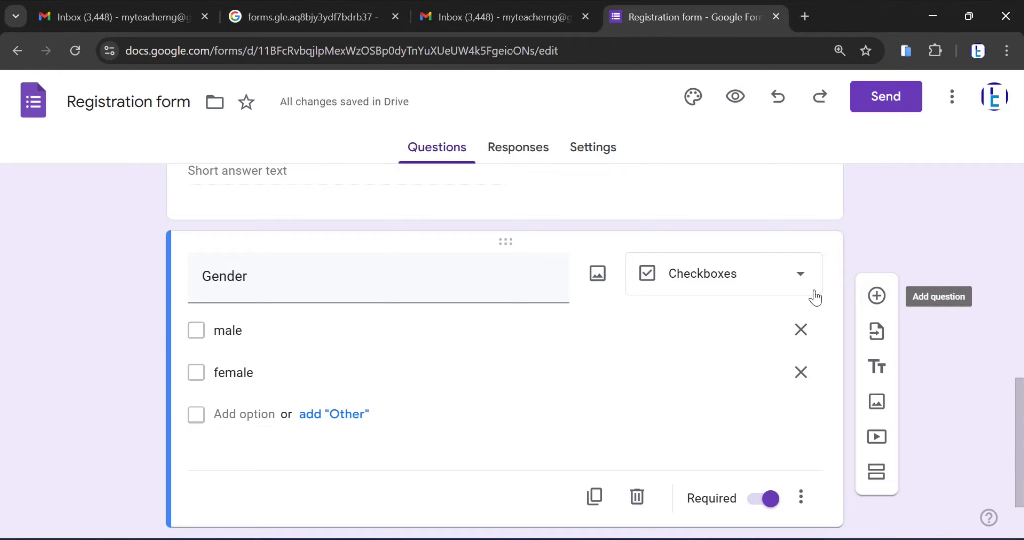
Add a question below "Gender" with the text "what programme are you interested in?"
{"action": "left_click", "coordinate": [879, 296]}
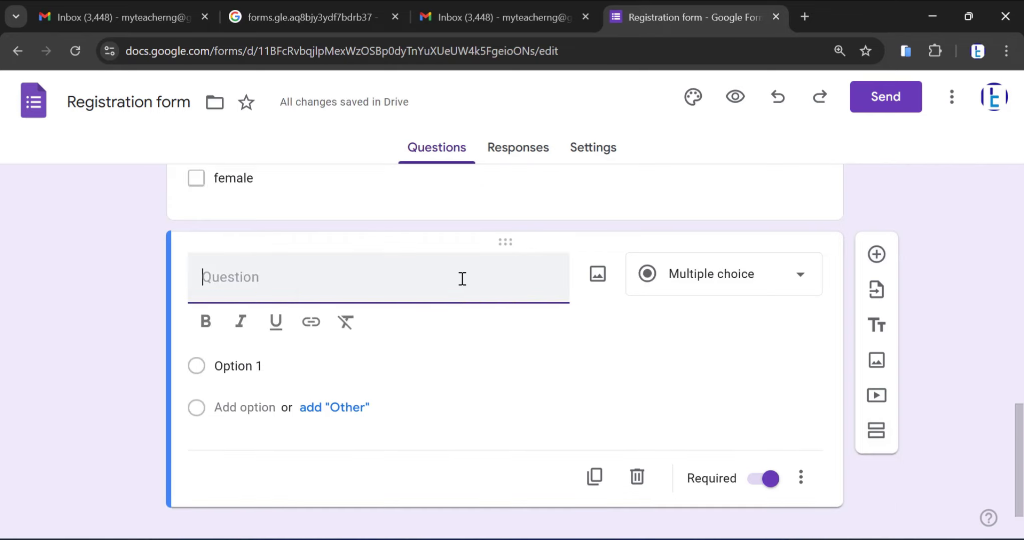
{"action": "type", "text": "What programme"}
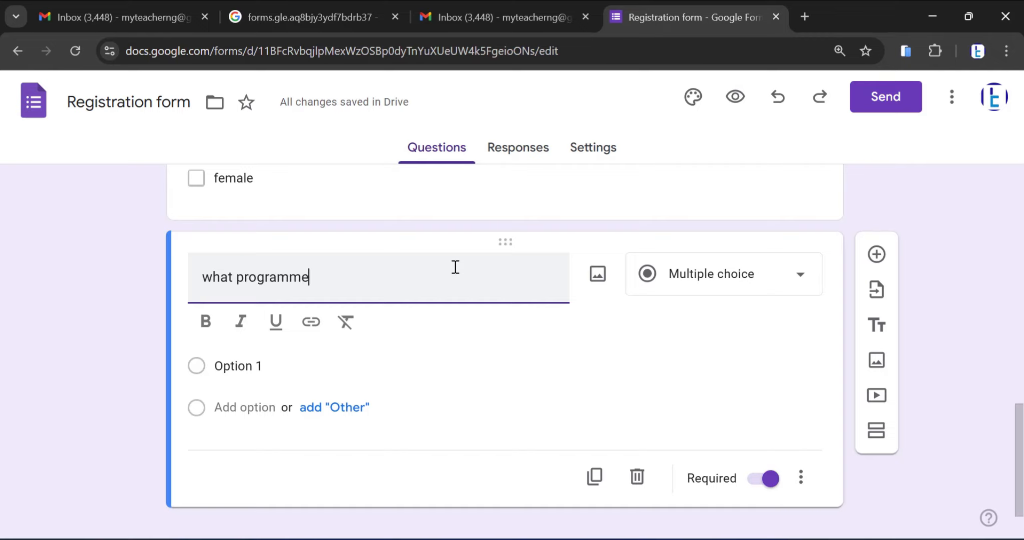
{"action": "type", "text": " are y"}
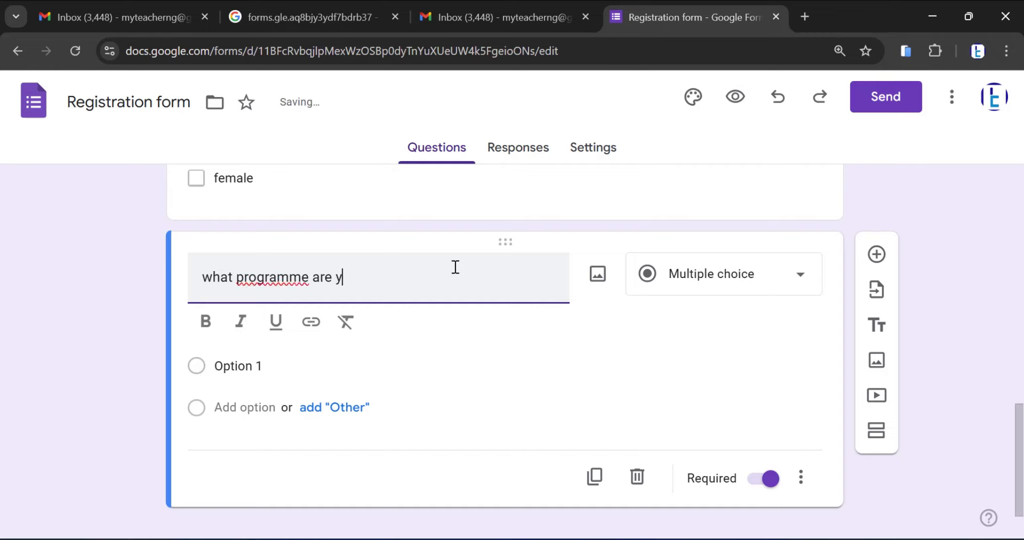
{"action": "type", "text": "ou interest"}
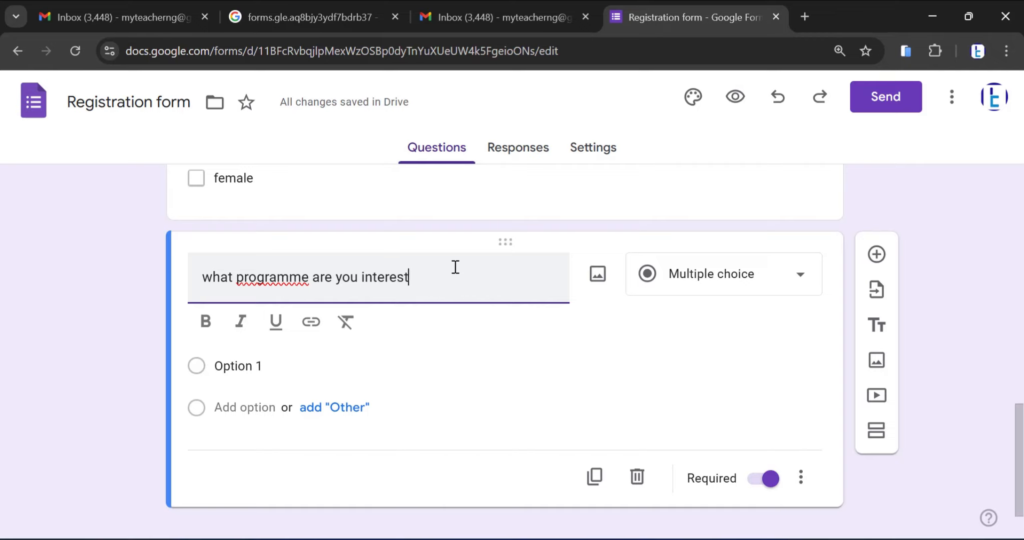
{"action": "type", "text": "ed in"}
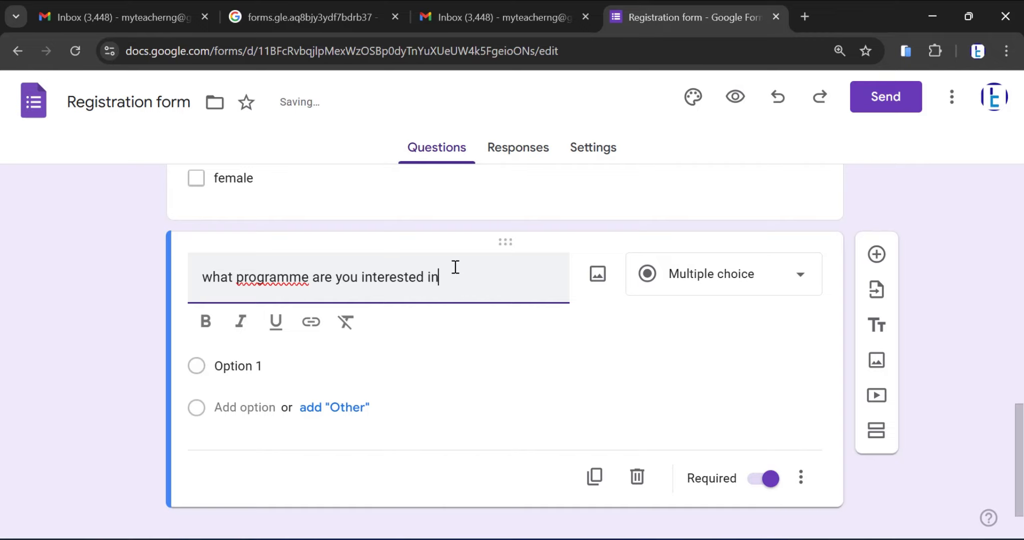
{"action": "type", "text": "?"}
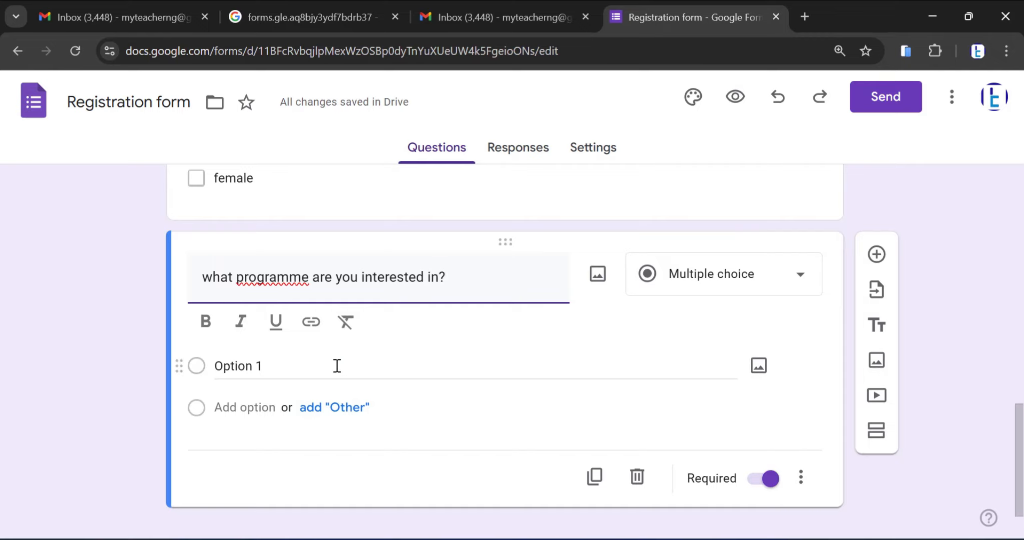
Set the programme question's answer type to Short answer and capitalise its first word as "What"
{"action": "left_click", "coordinate": [769, 277]}
{"action": "left_click", "coordinate": [737, 125]}
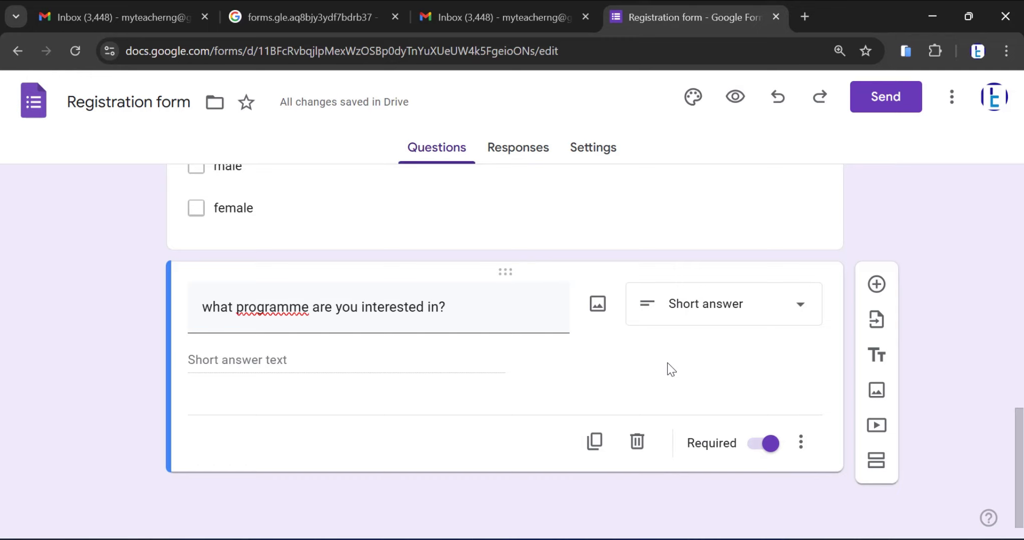
{"action": "triple_click", "coordinate": [220, 306]}
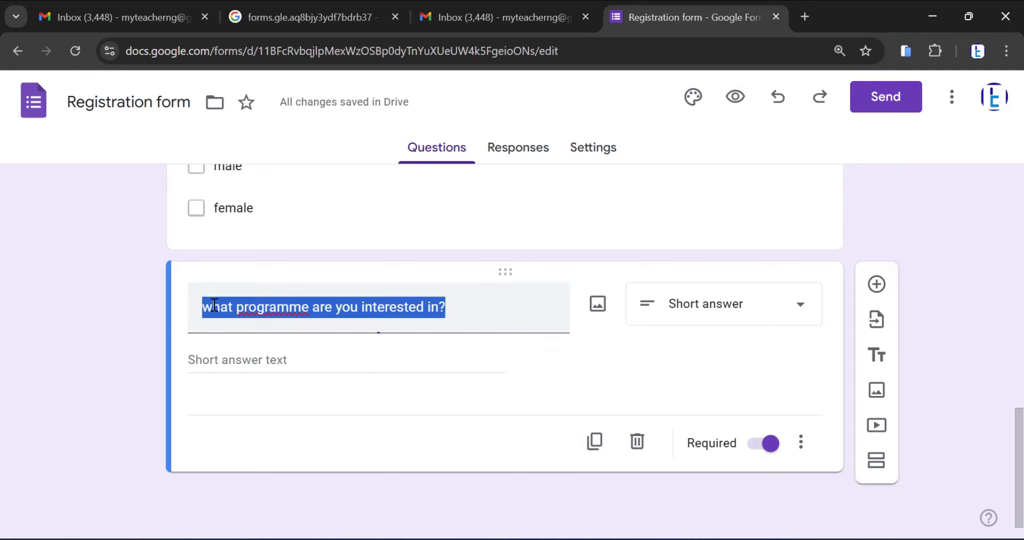
{"action": "left_click", "coordinate": [221, 306]}
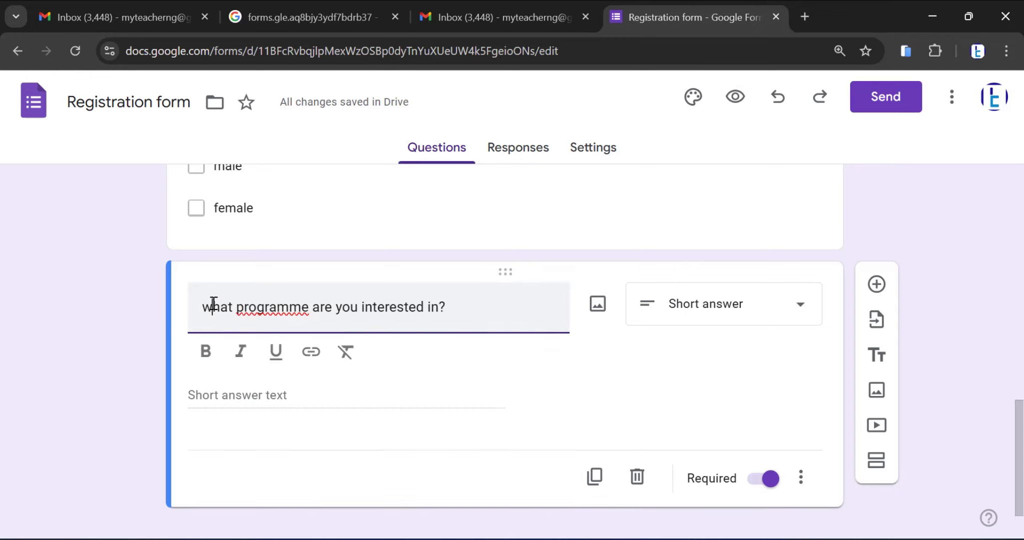
{"action": "key", "text": "BackSpace"}
{"action": "type", "text": "W"}
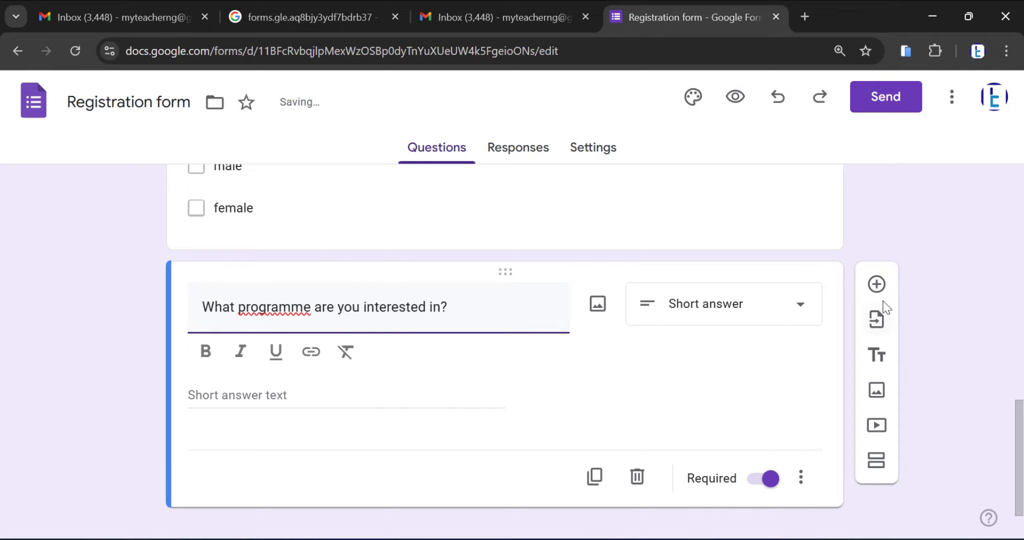
{"action": "left_click", "coordinate": [878, 395]}
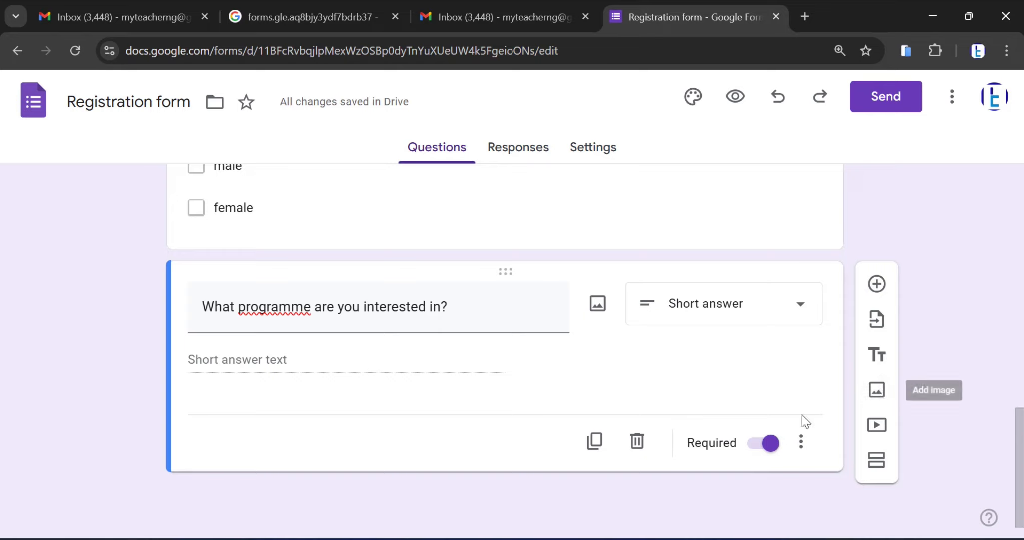
{"action": "left_click", "coordinate": [883, 395]}
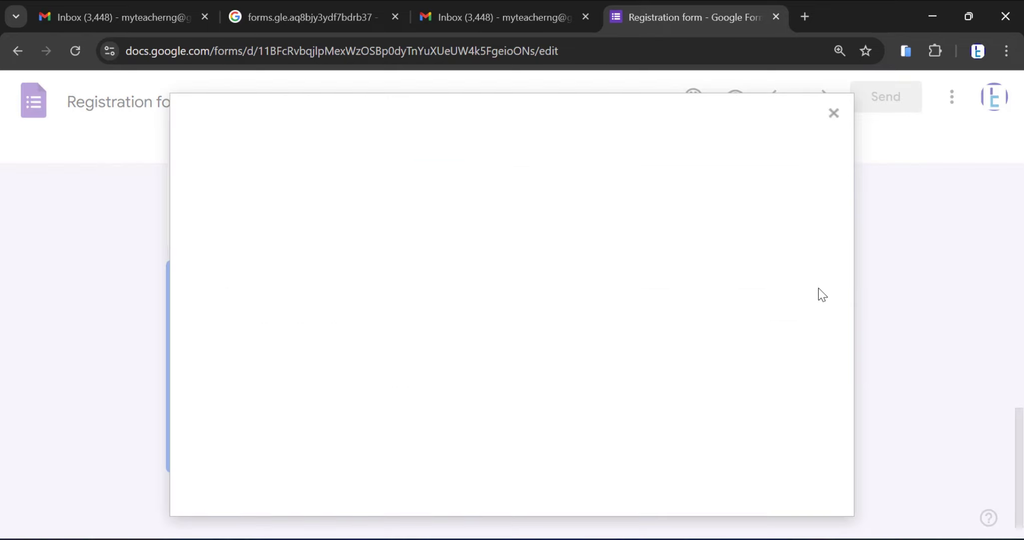
{"action": "left_click", "coordinate": [835, 113]}
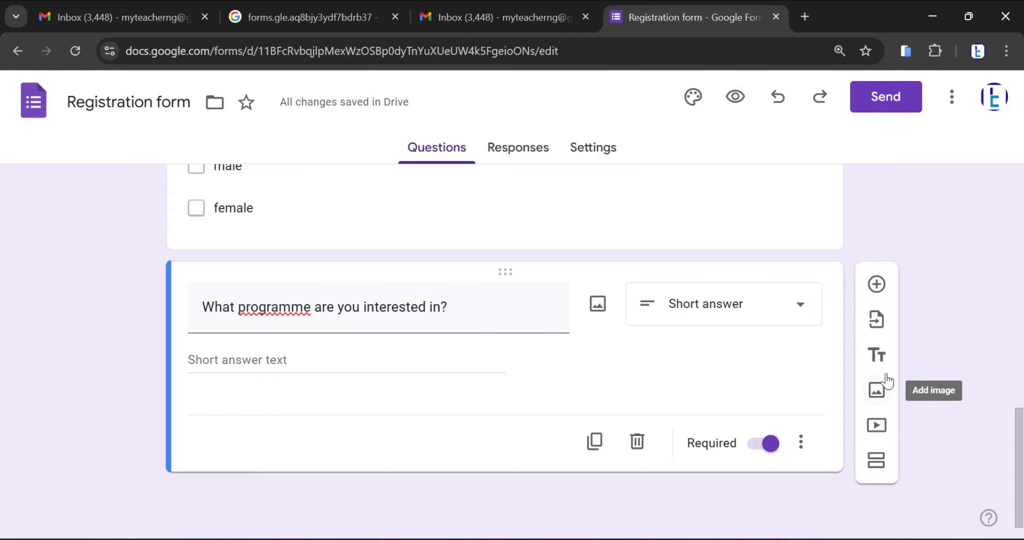
Insert the picture "WhatsApp Image 2024-07-13 at 15.40" from the Pictures folder as an image item below the programme question
{"action": "left_click", "coordinate": [877, 389]}
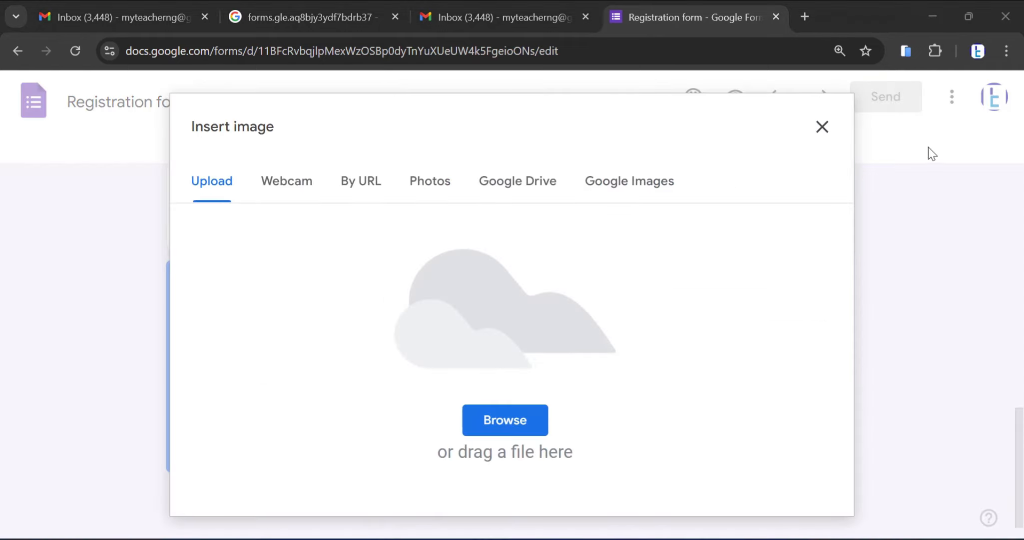
{"action": "left_click", "coordinate": [514, 418]}
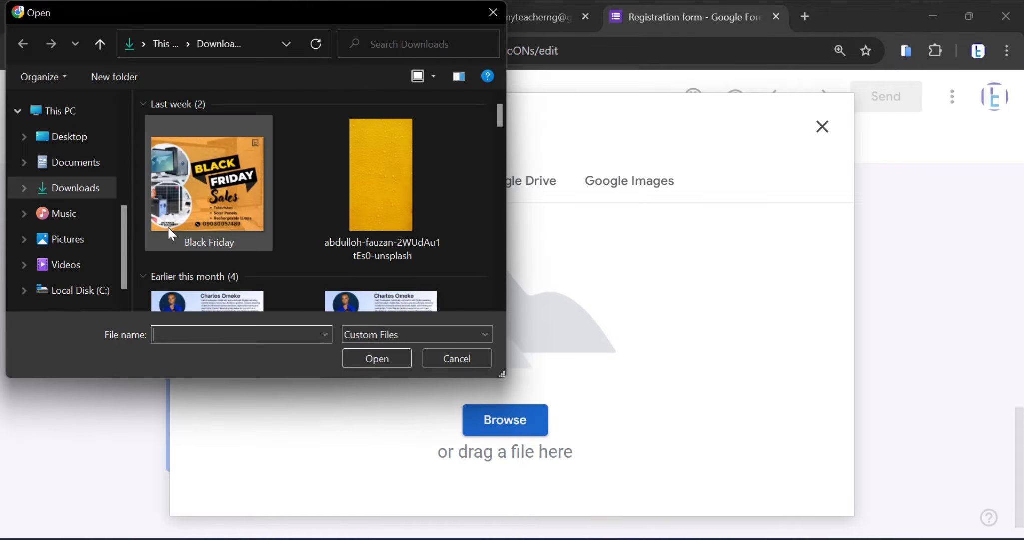
{"action": "left_click", "coordinate": [80, 238]}
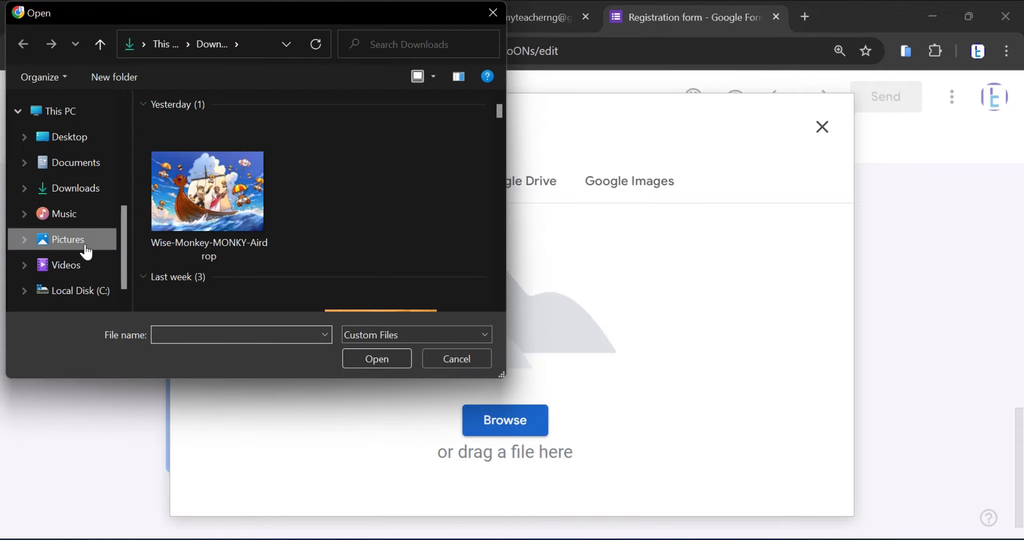
{"action": "scroll", "coordinate": [359, 222], "scroll_direction": "down", "scroll_amount": 1}
{"action": "scroll", "coordinate": [359, 224], "scroll_direction": "down", "scroll_amount": 6}
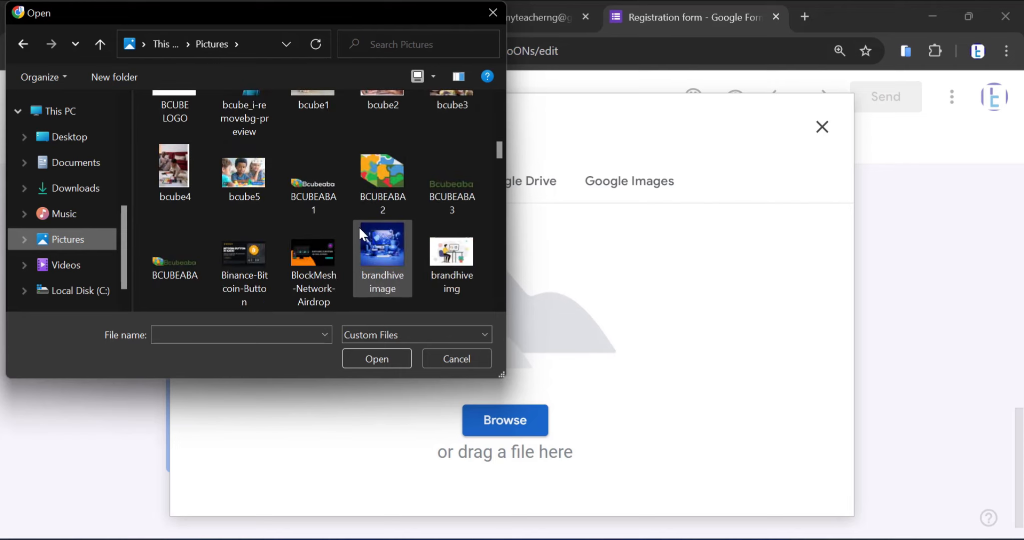
{"action": "scroll", "coordinate": [360, 234], "scroll_direction": "down", "scroll_amount": 5}
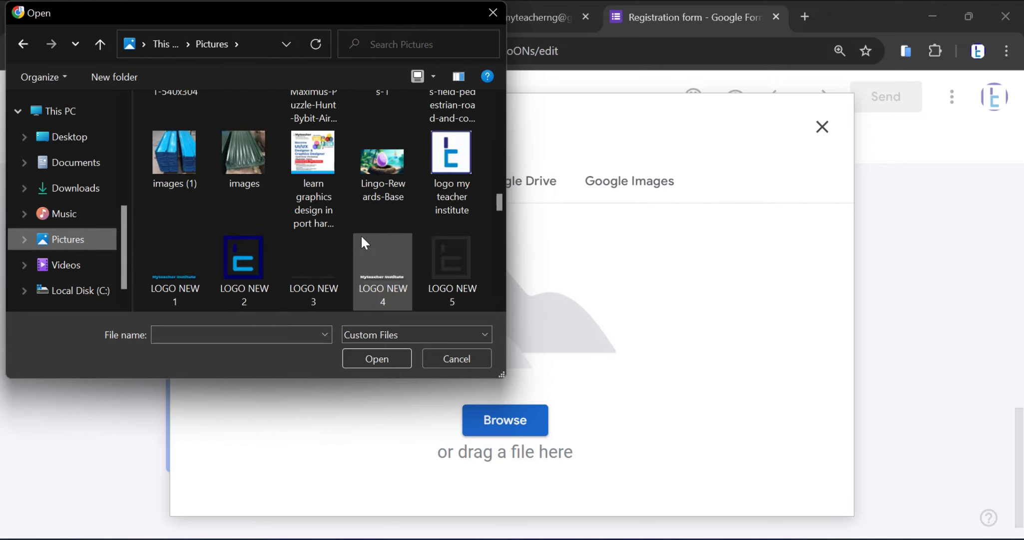
{"action": "scroll", "coordinate": [361, 234], "scroll_direction": "down", "scroll_amount": 4}
{"action": "scroll", "coordinate": [361, 234], "scroll_direction": "down", "scroll_amount": 8}
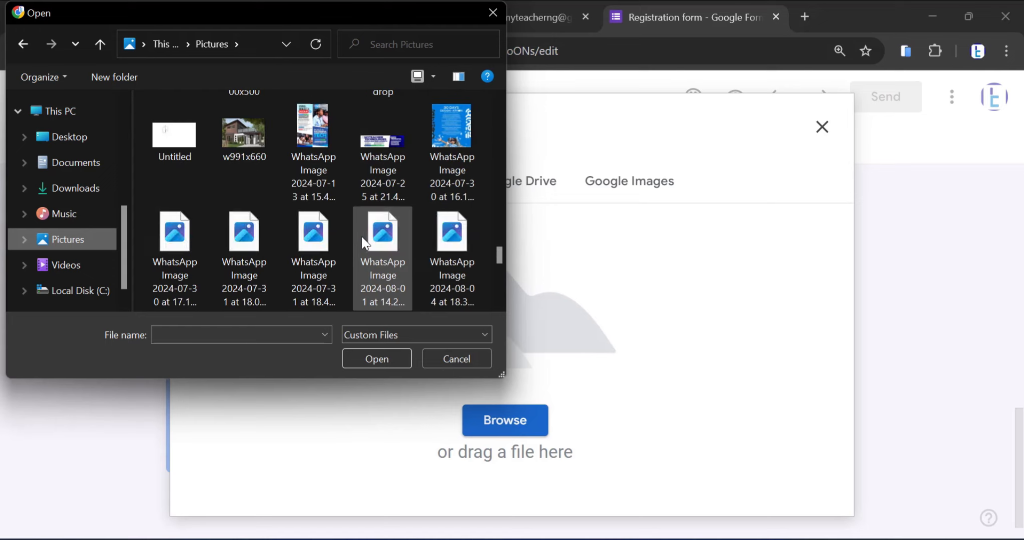
{"action": "scroll", "coordinate": [362, 237], "scroll_direction": "down", "scroll_amount": 3}
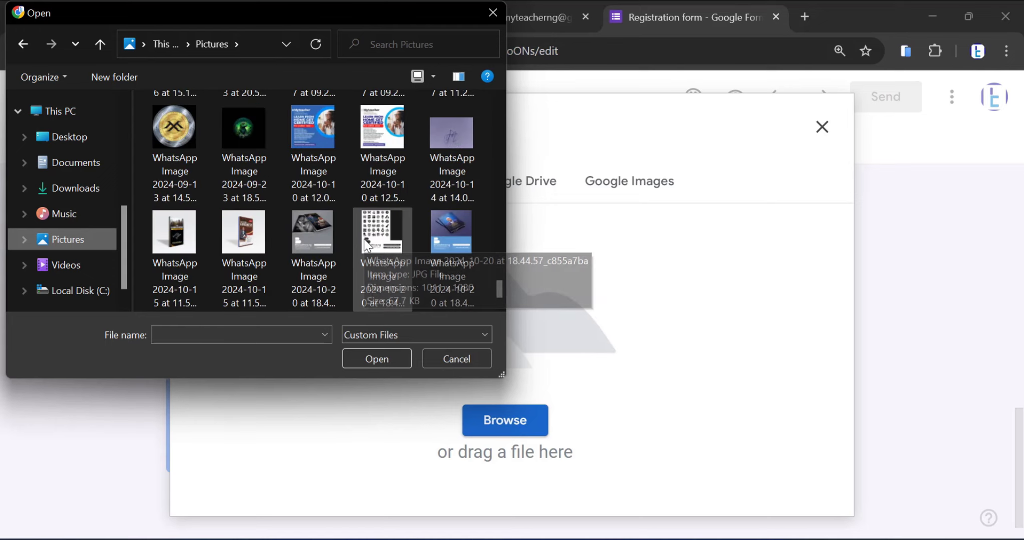
{"action": "scroll", "coordinate": [366, 241], "scroll_direction": "up", "scroll_amount": 6}
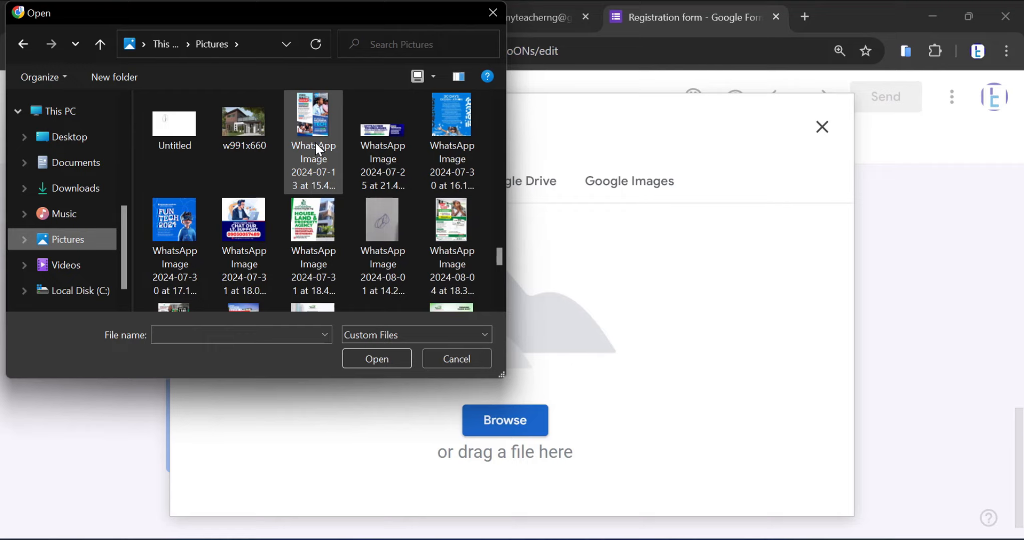
{"action": "left_click", "coordinate": [318, 145]}
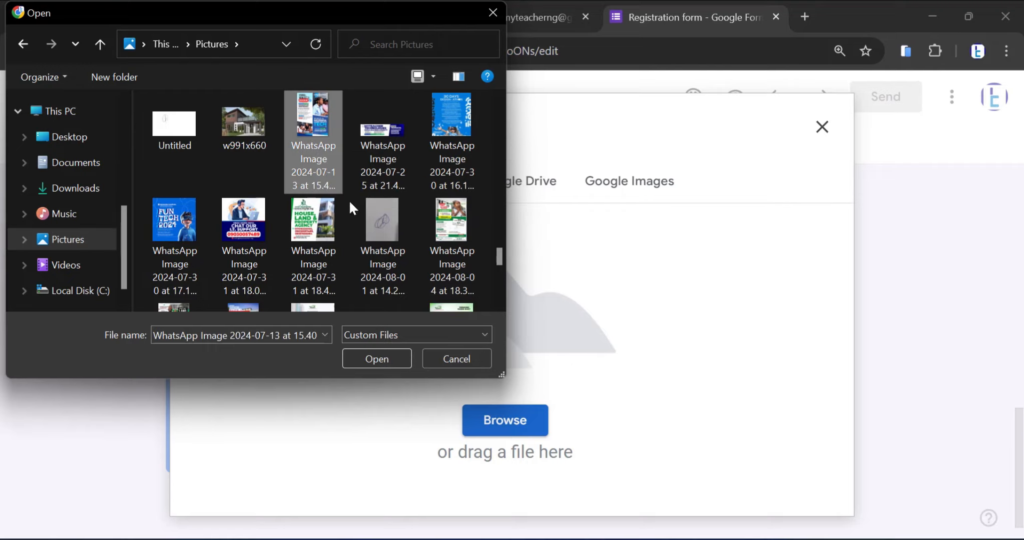
{"action": "left_click", "coordinate": [391, 361]}
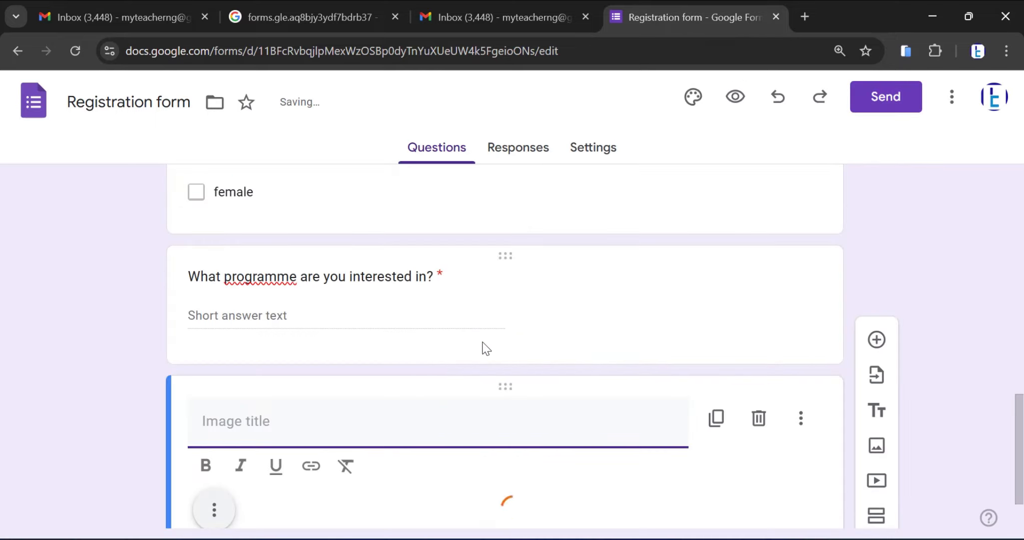
Title the inserted image "see details below"
{"action": "scroll", "coordinate": [484, 347], "scroll_direction": "down", "scroll_amount": 12}
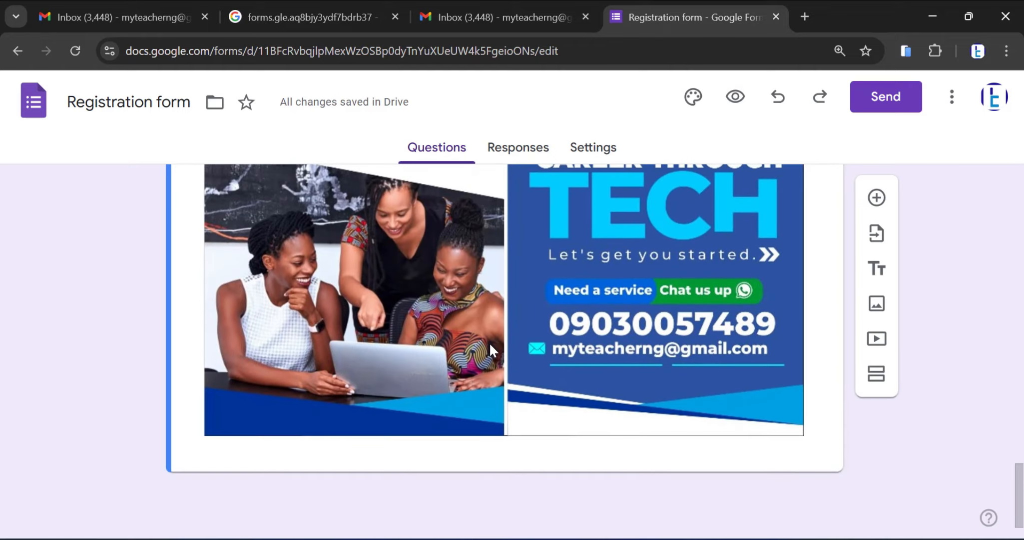
{"action": "scroll", "coordinate": [489, 342], "scroll_direction": "up", "scroll_amount": 12}
{"action": "scroll", "coordinate": [489, 345], "scroll_direction": "up", "scroll_amount": 2}
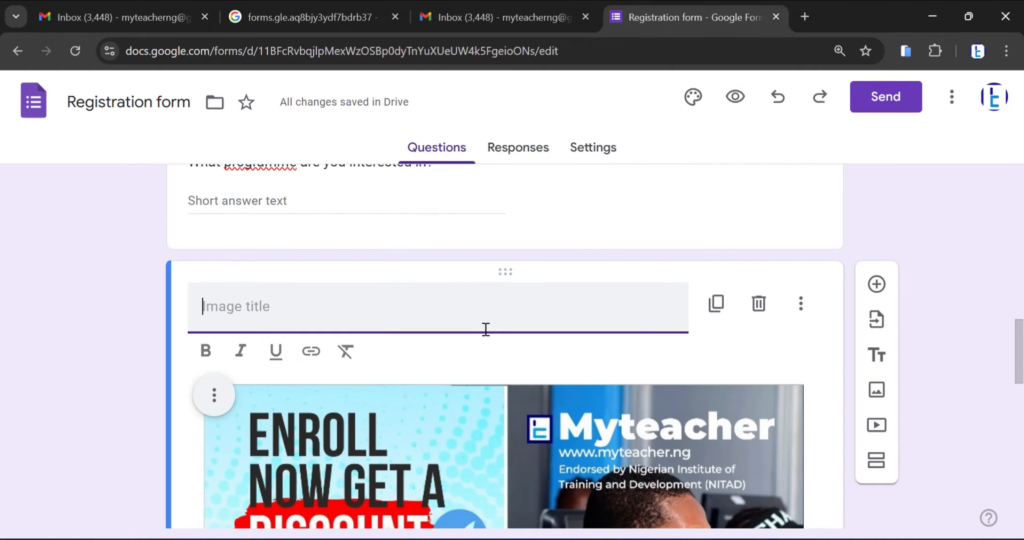
{"action": "type", "text": "see det"}
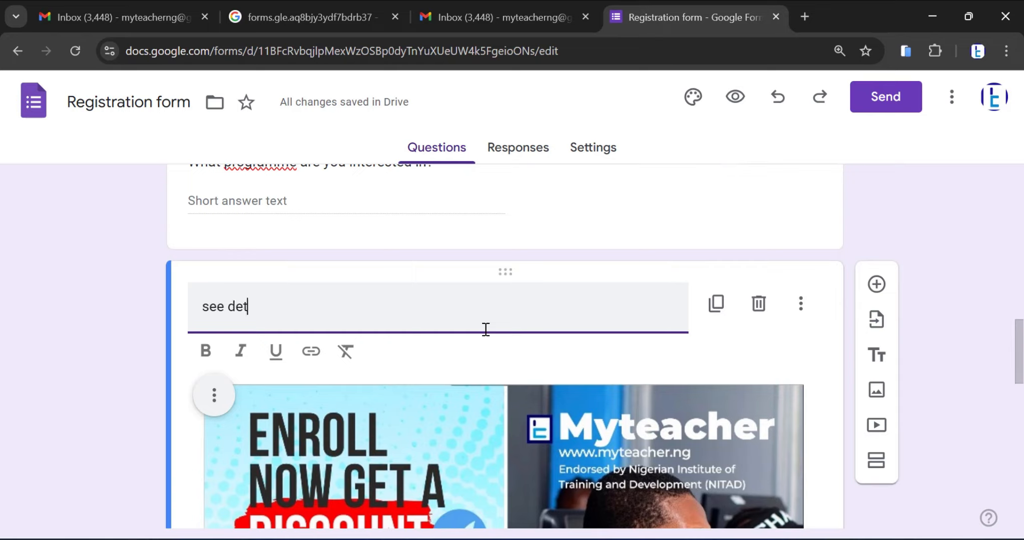
{"action": "type", "text": "ails below"}
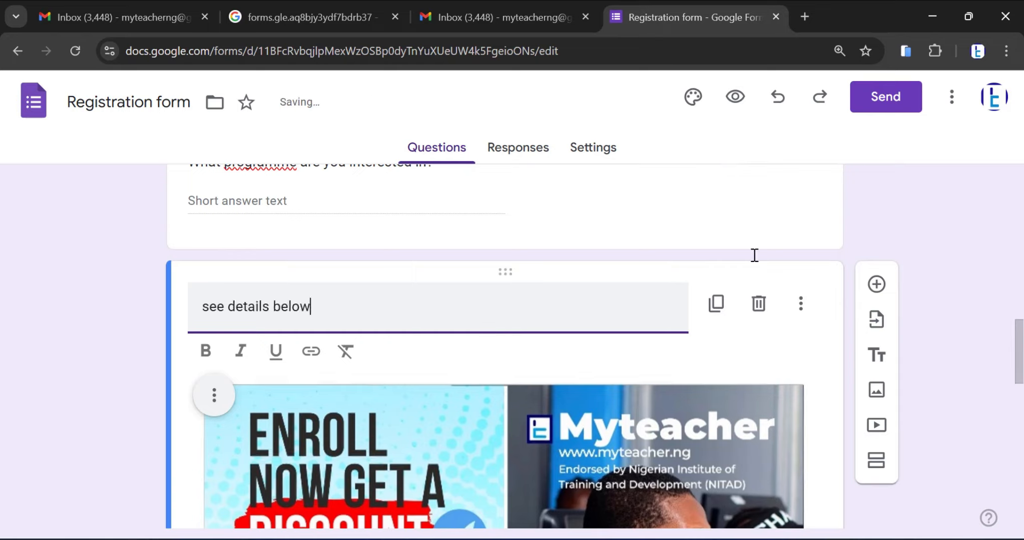
{"action": "left_click", "coordinate": [809, 357]}
Add a title and description block below the image and set its title to "How to enroll"
{"action": "scroll", "coordinate": [834, 335], "scroll_direction": "down", "scroll_amount": 5}
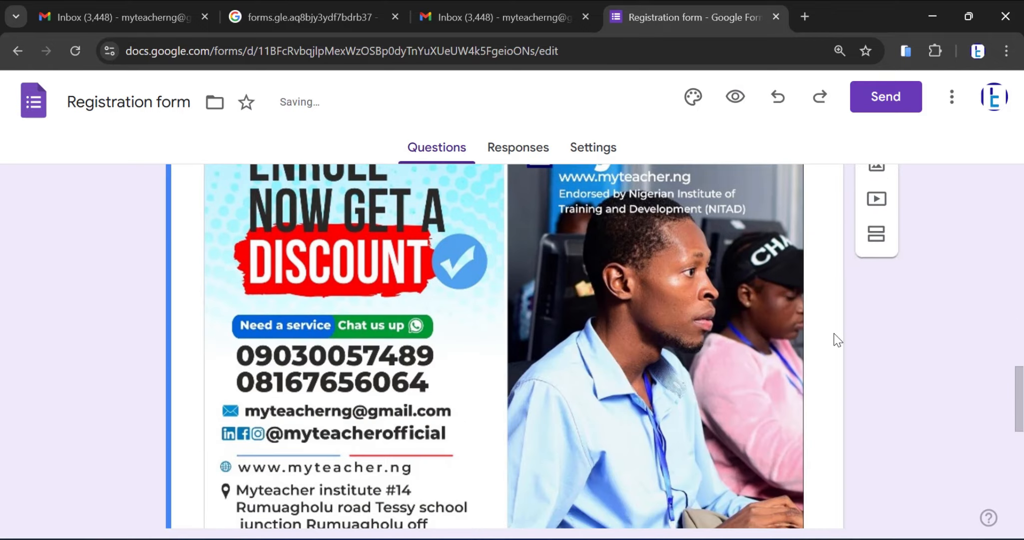
{"action": "scroll", "coordinate": [835, 335], "scroll_direction": "down", "scroll_amount": 4}
{"action": "scroll", "coordinate": [836, 340], "scroll_direction": "down", "scroll_amount": 5}
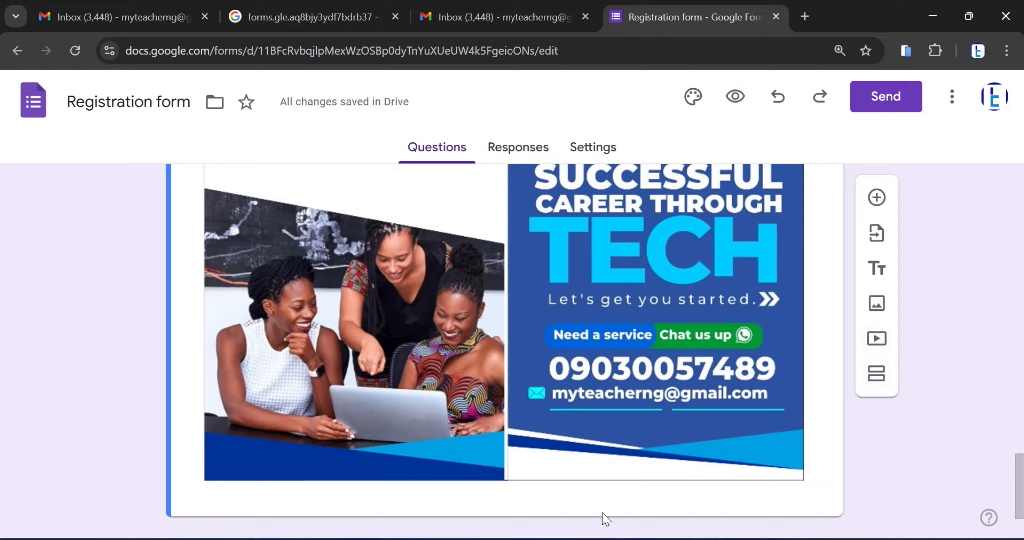
{"action": "left_click", "coordinate": [877, 269]}
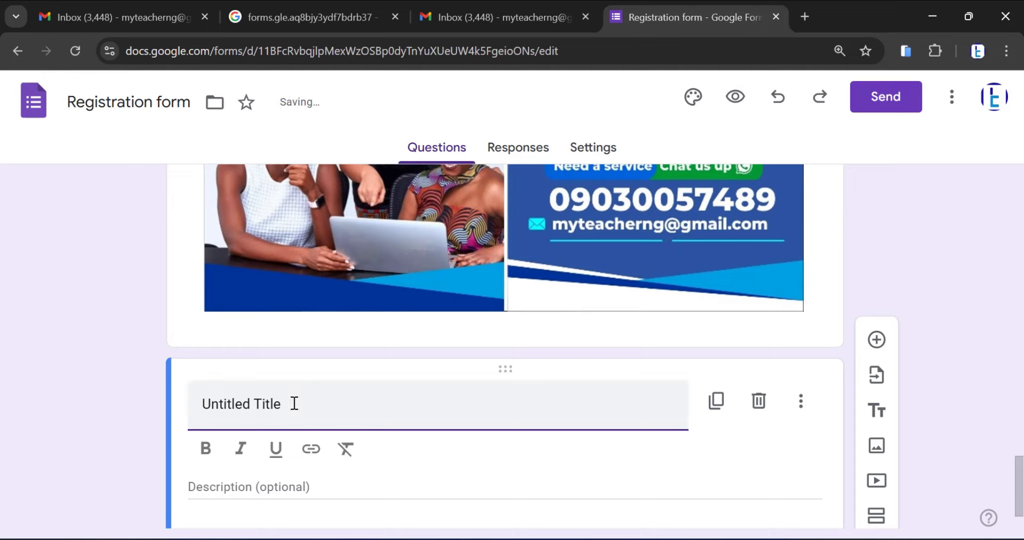
{"action": "left_click_drag", "start_coordinate": [294, 404], "coordinate": [172, 410]}
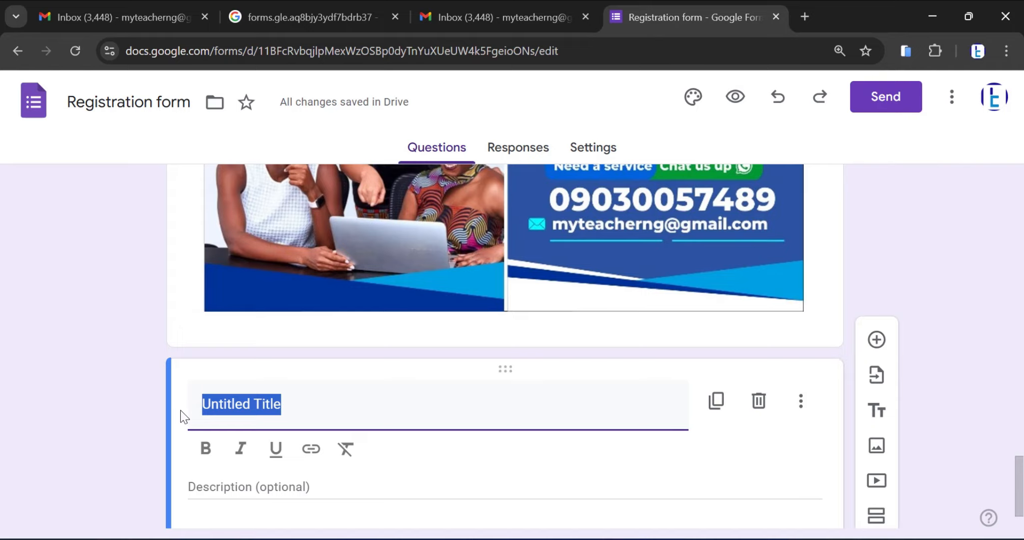
{"action": "type", "text": "How"}
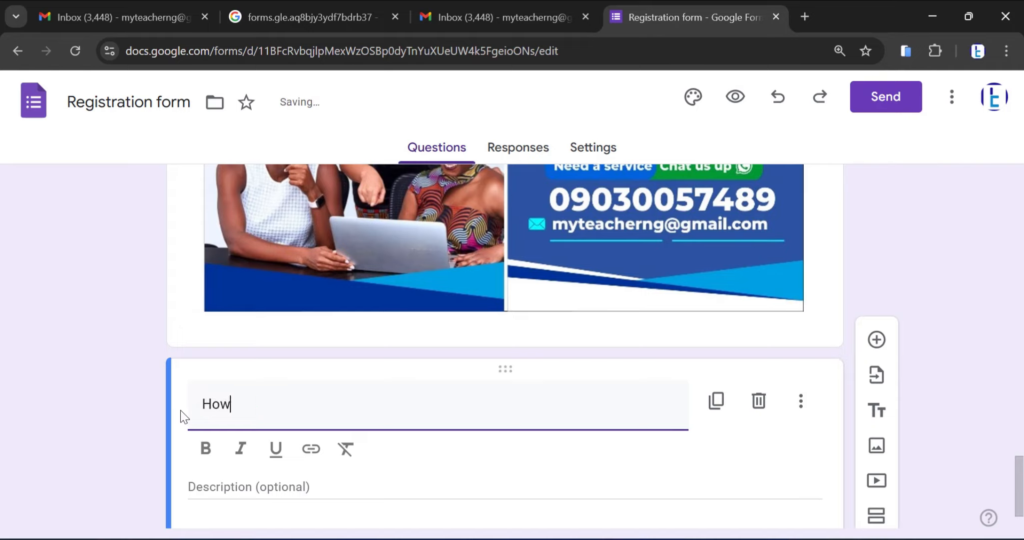
{"action": "type", "text": " to enroll"}
Fill the "How to enroll" description with two lines, each reading "bla"
{"action": "left_click", "coordinate": [286, 487]}
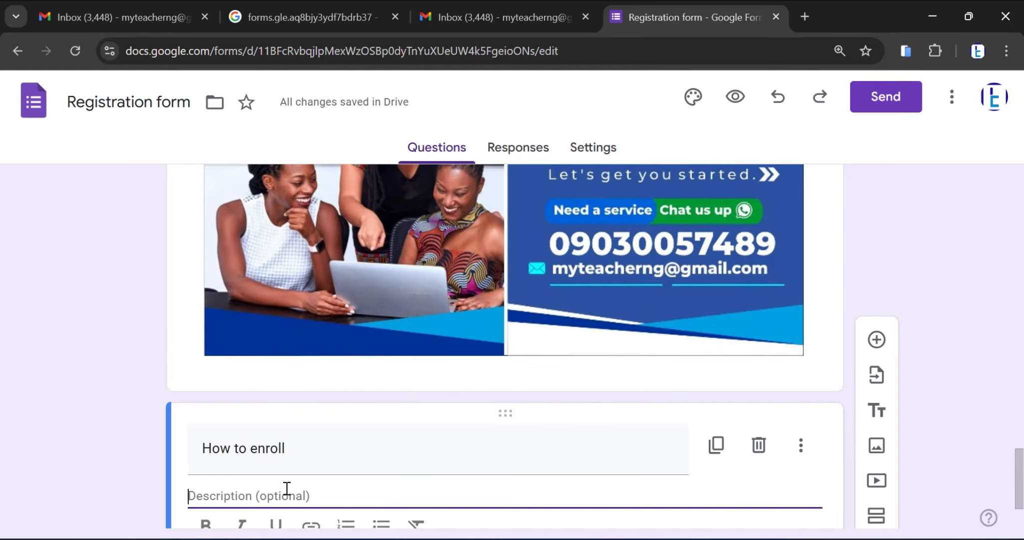
{"action": "type", "text": "b"}
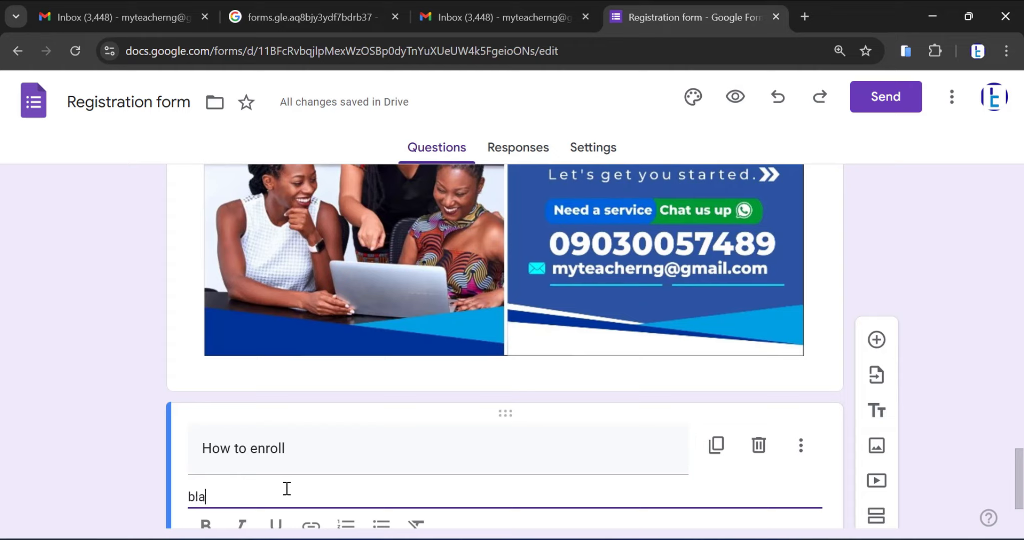
{"action": "type", "text": "la"}
{"action": "key", "text": "Return"}
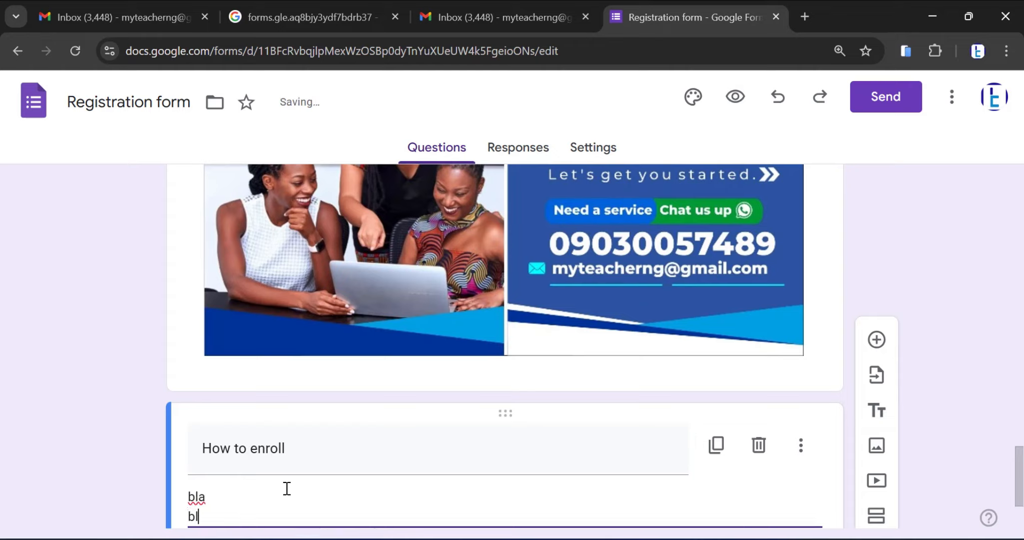
{"action": "left_click", "coordinate": [801, 445]}
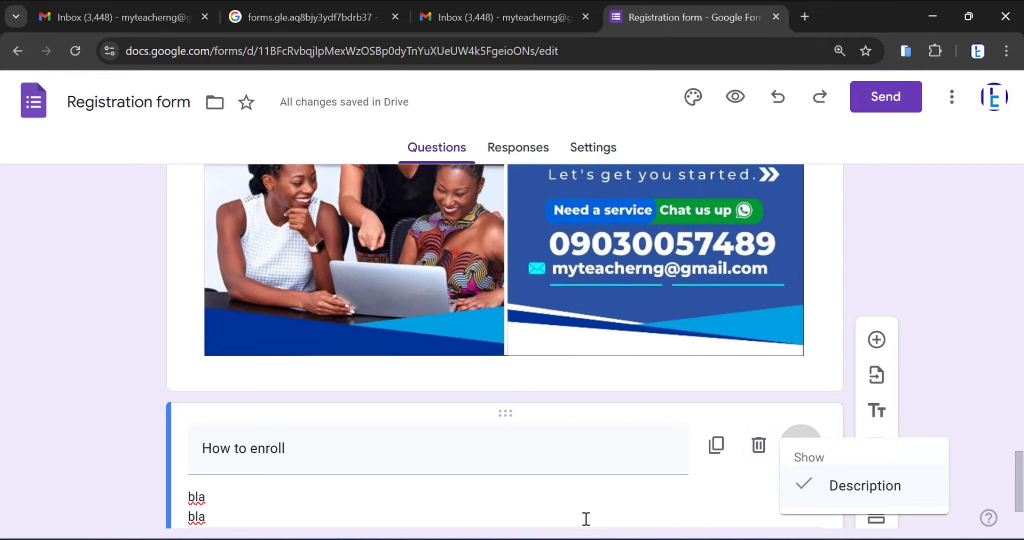
{"action": "scroll", "coordinate": [555, 522], "scroll_direction": "down", "scroll_amount": 2}
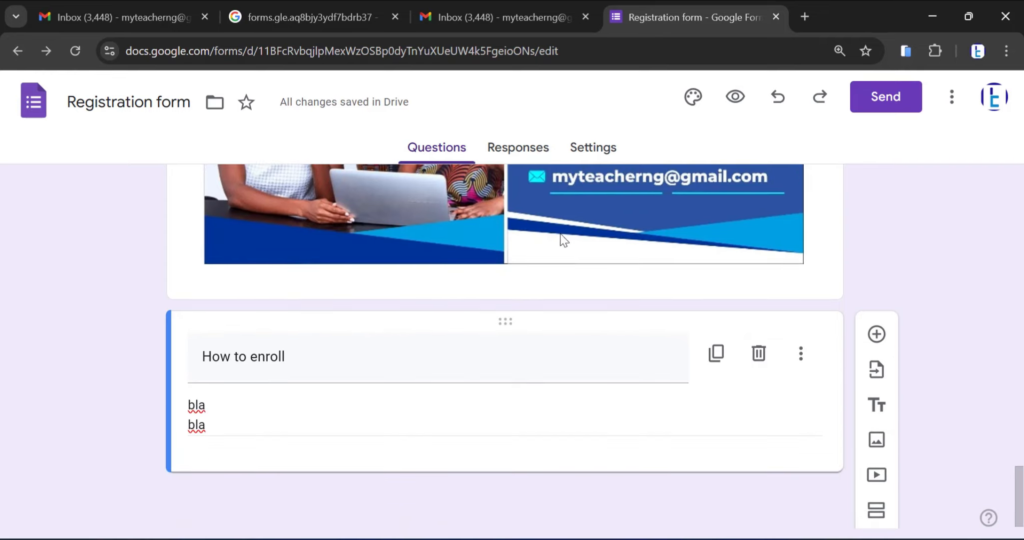
Review the form's questions, preview the published form from its title down to the Submit button, and return to the editor
{"action": "scroll", "coordinate": [578, 457], "scroll_direction": "up", "scroll_amount": 5}
{"action": "scroll", "coordinate": [576, 451], "scroll_direction": "up", "scroll_amount": 15}
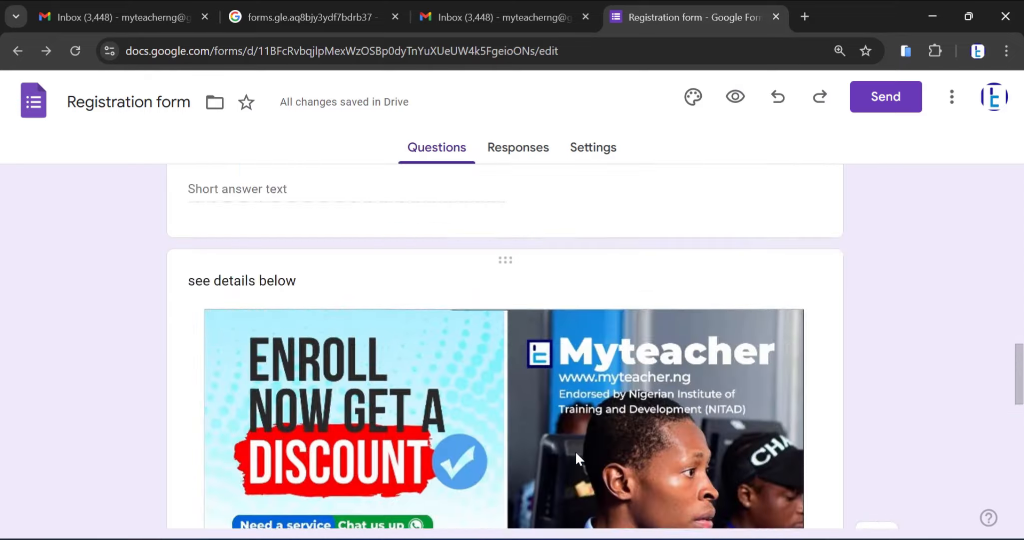
{"action": "scroll", "coordinate": [579, 459], "scroll_direction": "up", "scroll_amount": 1}
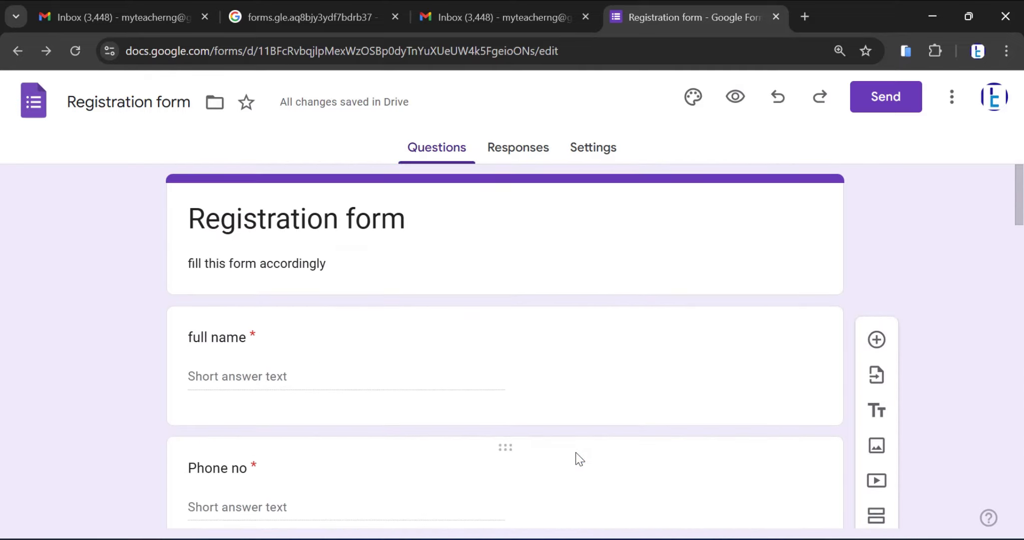
{"action": "scroll", "coordinate": [576, 457], "scroll_direction": "down", "scroll_amount": 7}
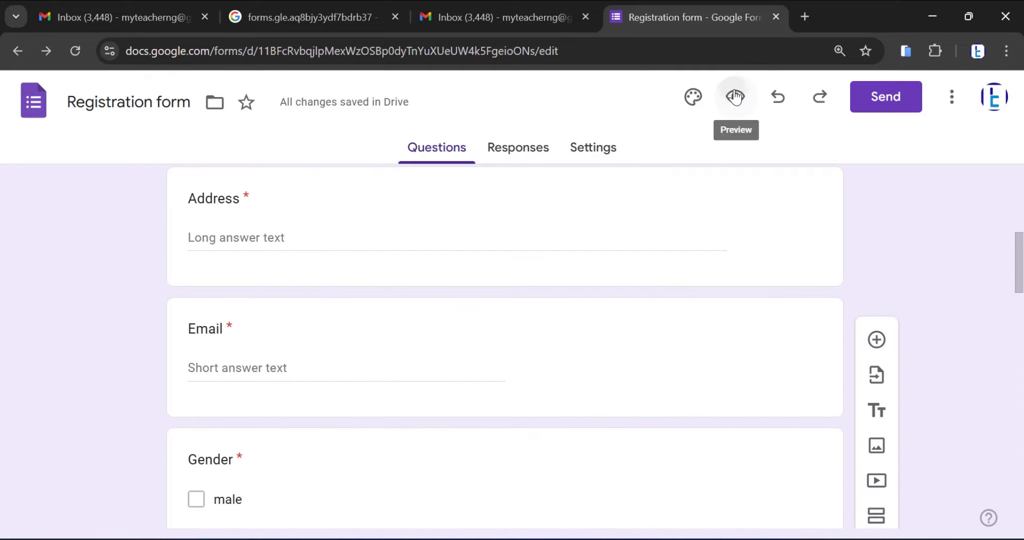
{"action": "left_click", "coordinate": [737, 97]}
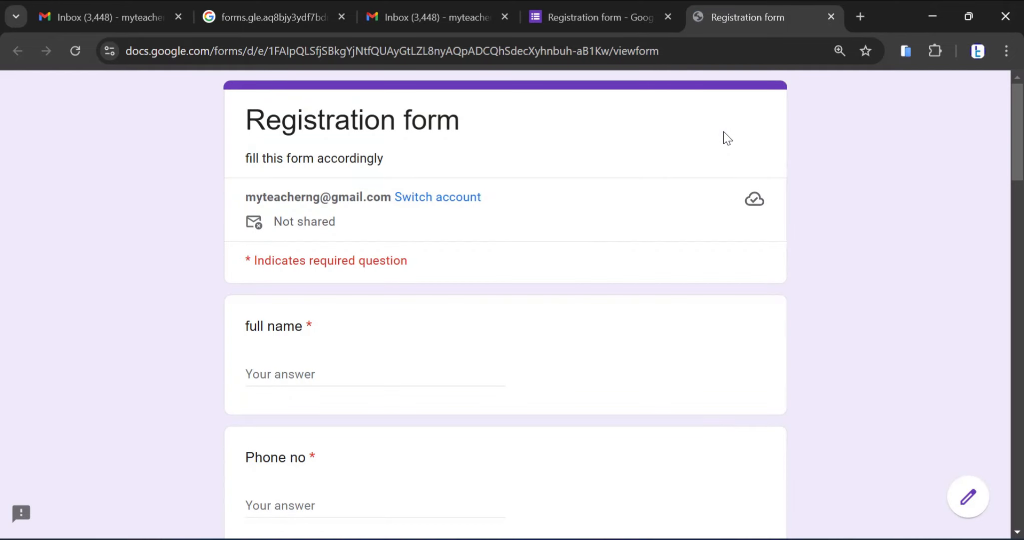
{"action": "scroll", "coordinate": [265, 307], "scroll_direction": "down", "scroll_amount": 7}
{"action": "scroll", "coordinate": [275, 315], "scroll_direction": "down", "scroll_amount": 15}
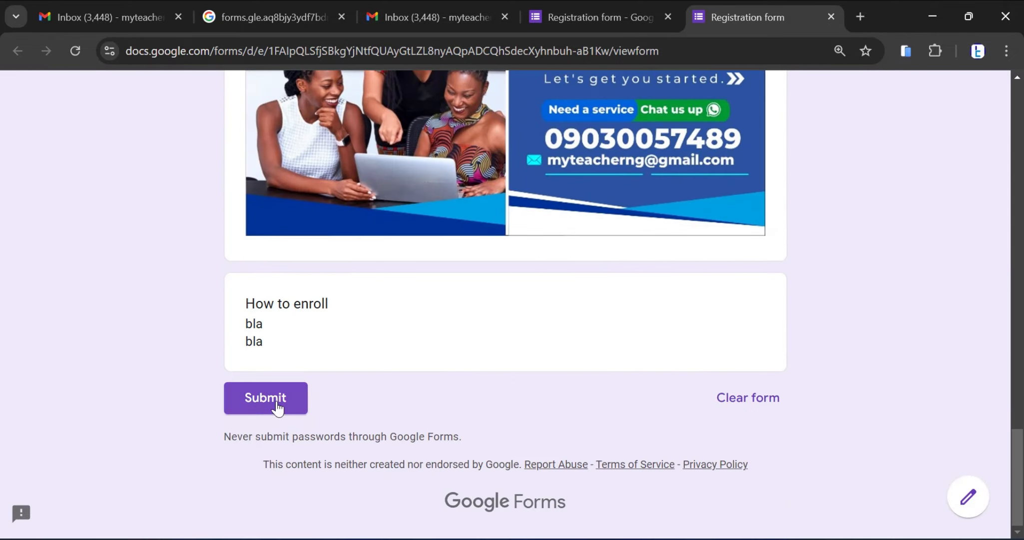
{"action": "scroll", "coordinate": [703, 345], "scroll_direction": "up", "scroll_amount": 15}
{"action": "scroll", "coordinate": [702, 342], "scroll_direction": "up", "scroll_amount": 8}
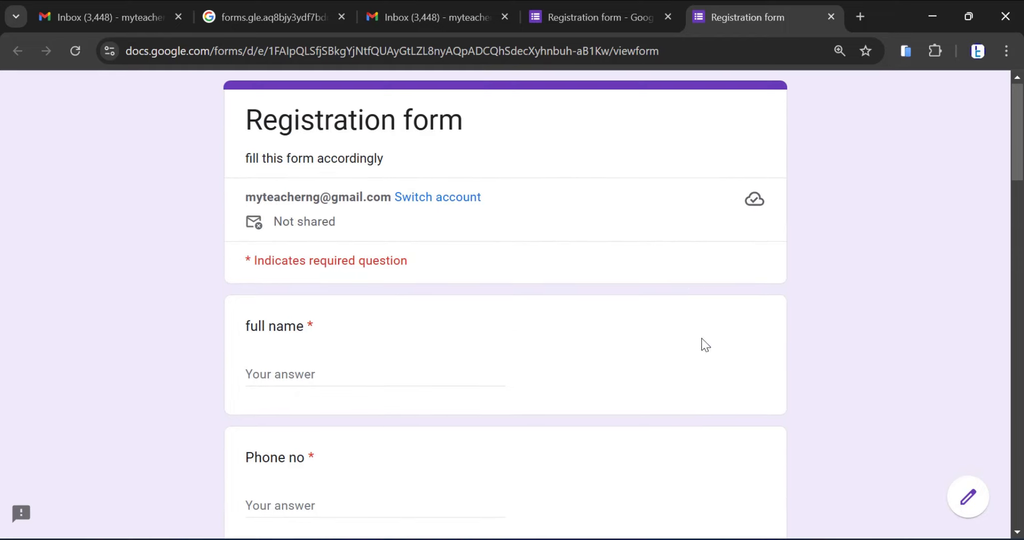
{"action": "left_click", "coordinate": [629, 4]}
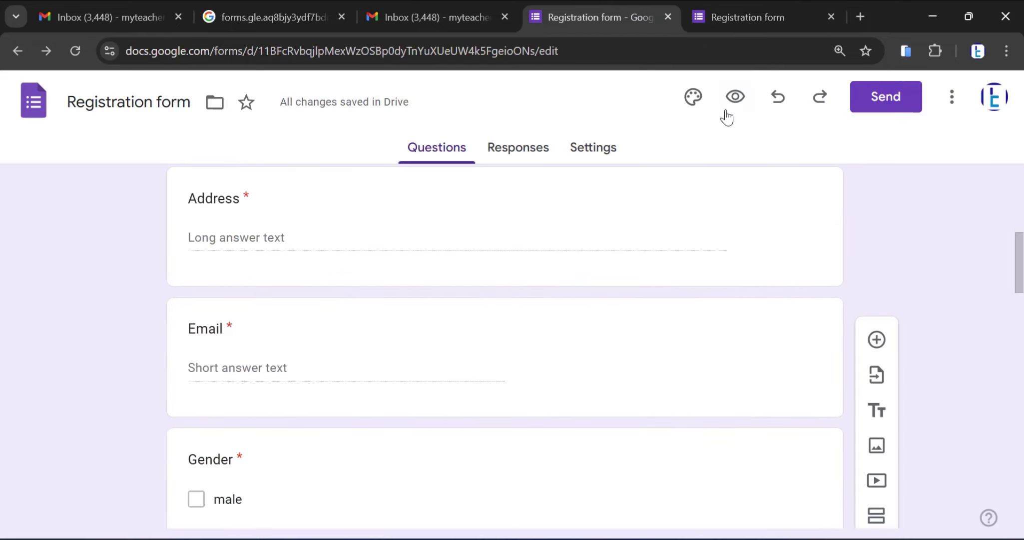
Change the form's theme colour from purple to the dark blue swatch
{"action": "left_click", "coordinate": [688, 98]}
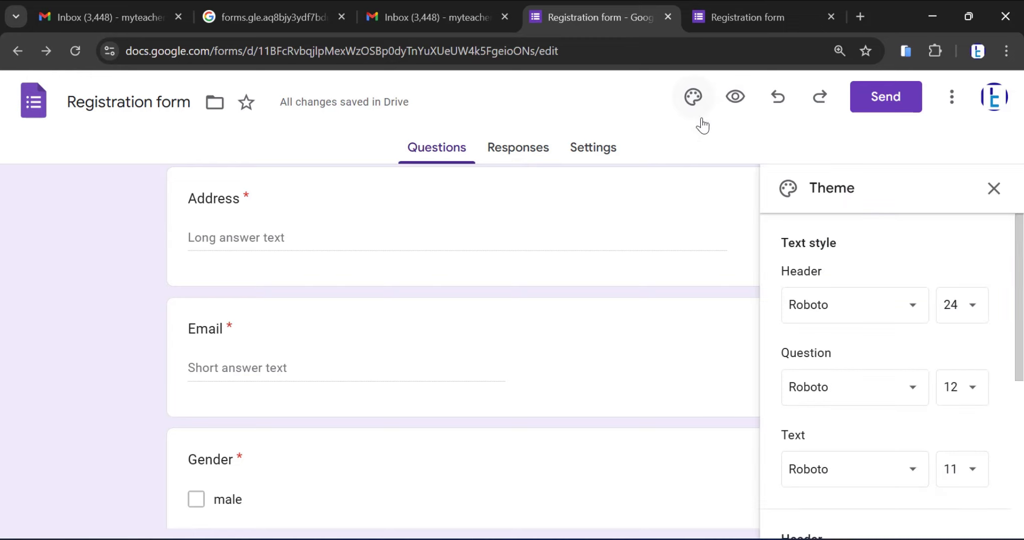
{"action": "scroll", "coordinate": [884, 306], "scroll_direction": "down", "scroll_amount": 5}
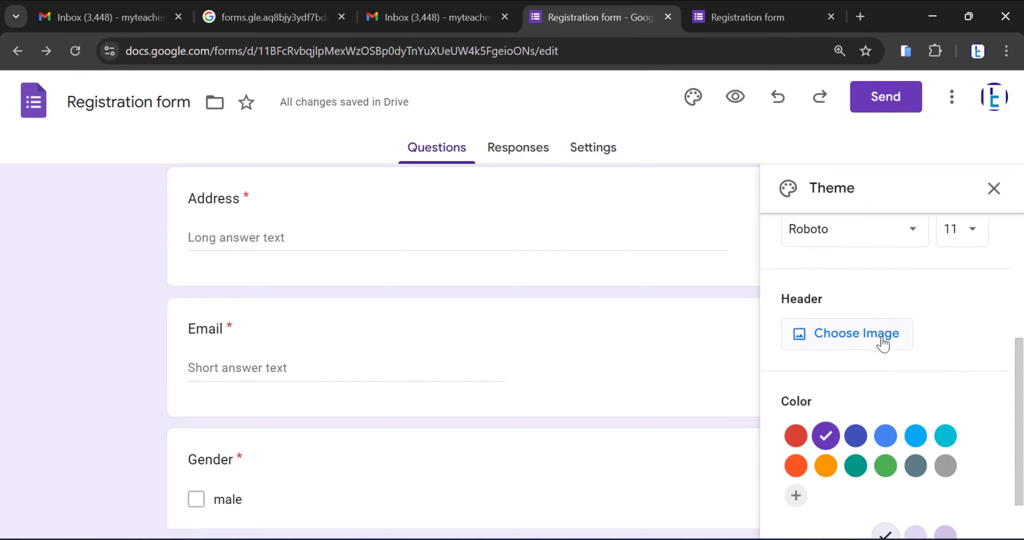
{"action": "left_click", "coordinate": [856, 382]}
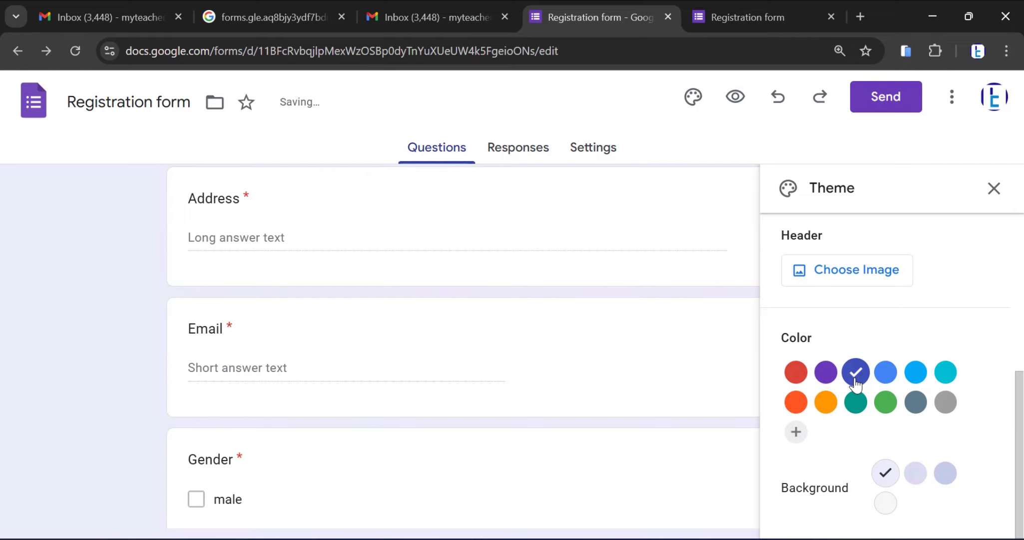
{"action": "scroll", "coordinate": [842, 369], "scroll_direction": "up", "scroll_amount": 5}
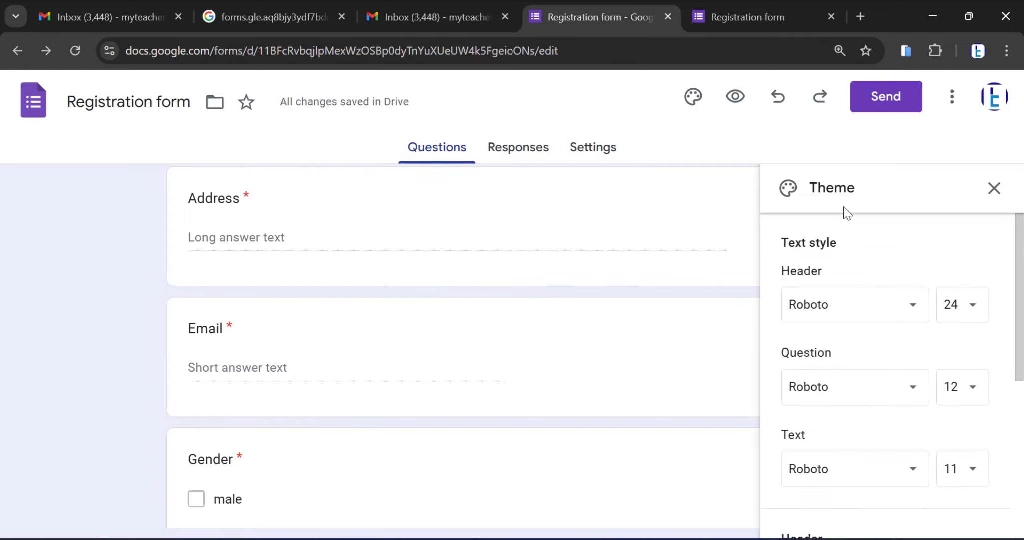
Set the form's header image to the purple spheres picture from the Work and School themes and dismiss the WhatsApp notification
{"action": "scroll", "coordinate": [895, 306], "scroll_direction": "down", "scroll_amount": 5}
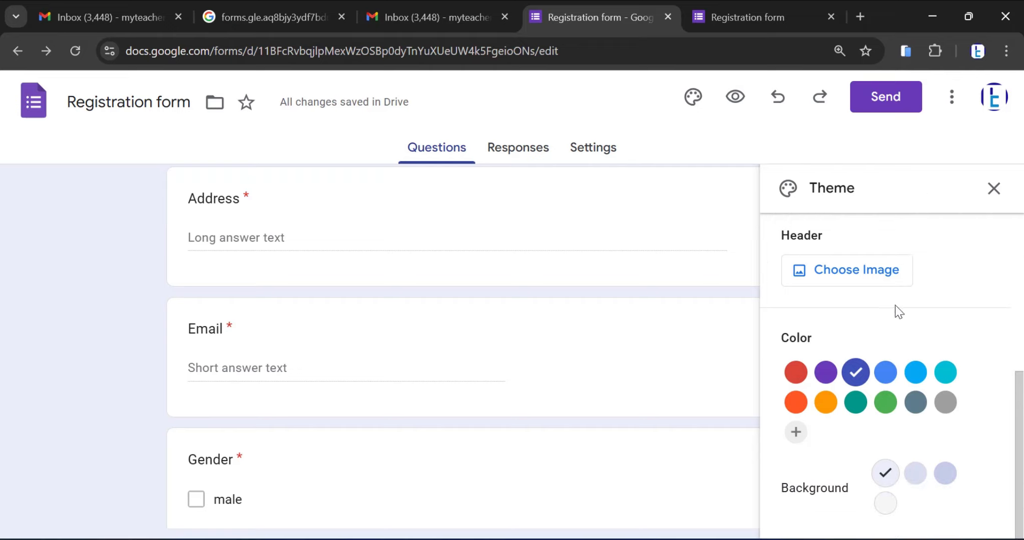
{"action": "scroll", "coordinate": [829, 292], "scroll_direction": "up", "scroll_amount": 2}
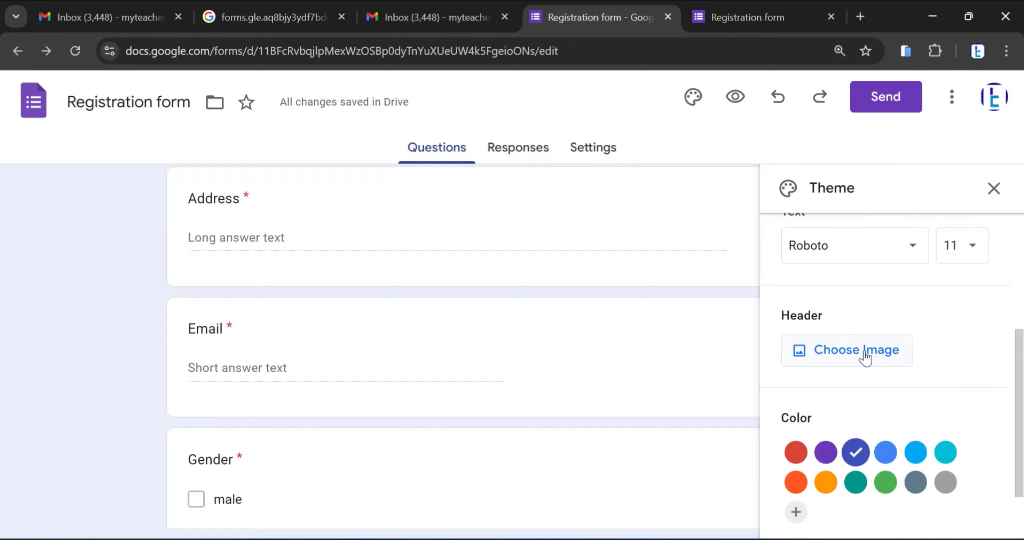
{"action": "left_click", "coordinate": [865, 353]}
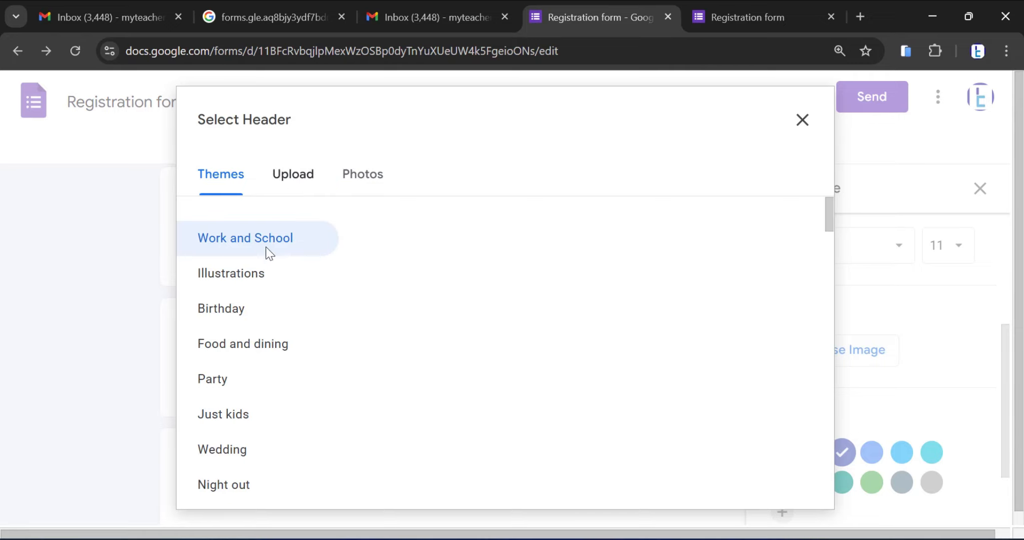
{"action": "scroll", "coordinate": [562, 343], "scroll_direction": "down", "scroll_amount": 5}
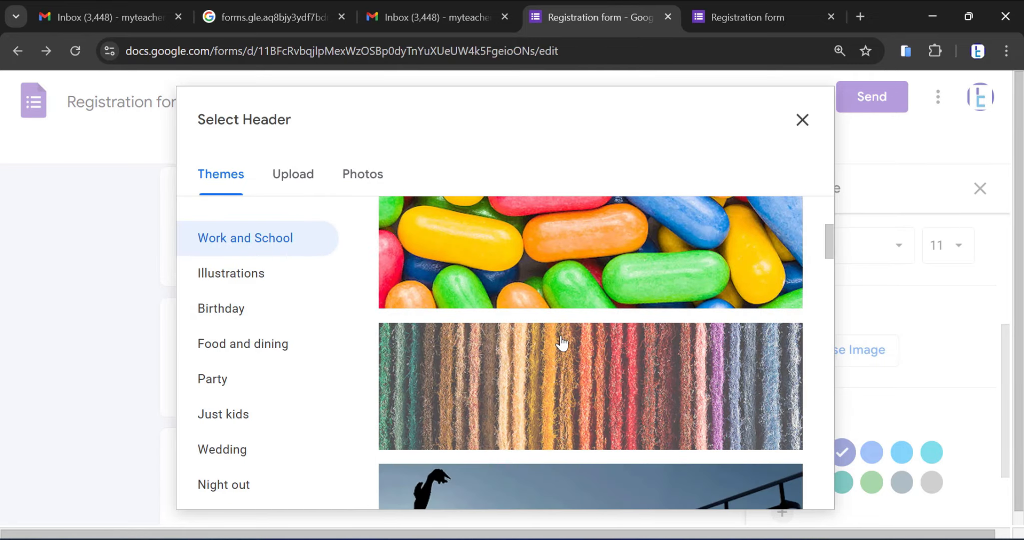
{"action": "scroll", "coordinate": [562, 343], "scroll_direction": "down", "scroll_amount": 6}
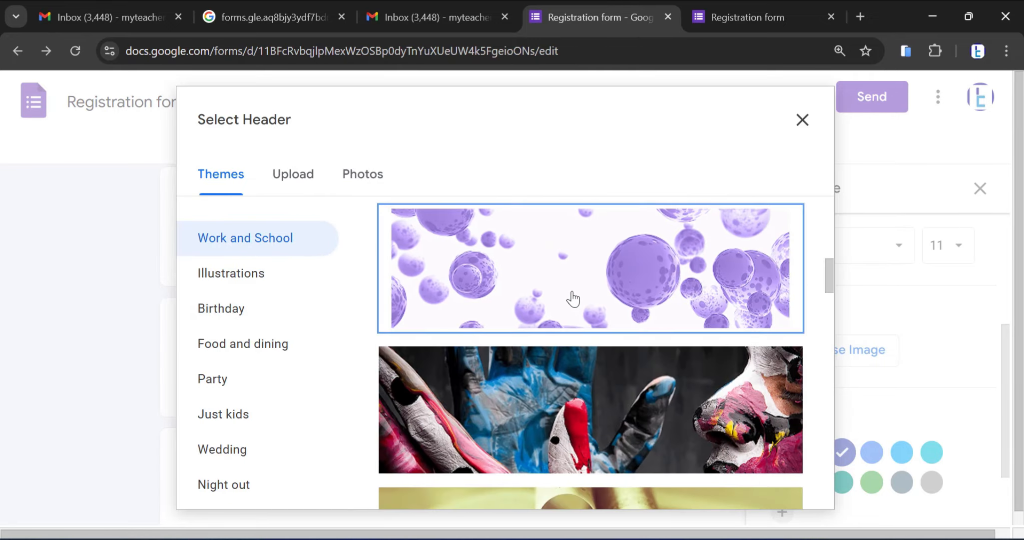
{"action": "left_click", "coordinate": [573, 298]}
{"action": "left_click", "coordinate": [788, 487]}
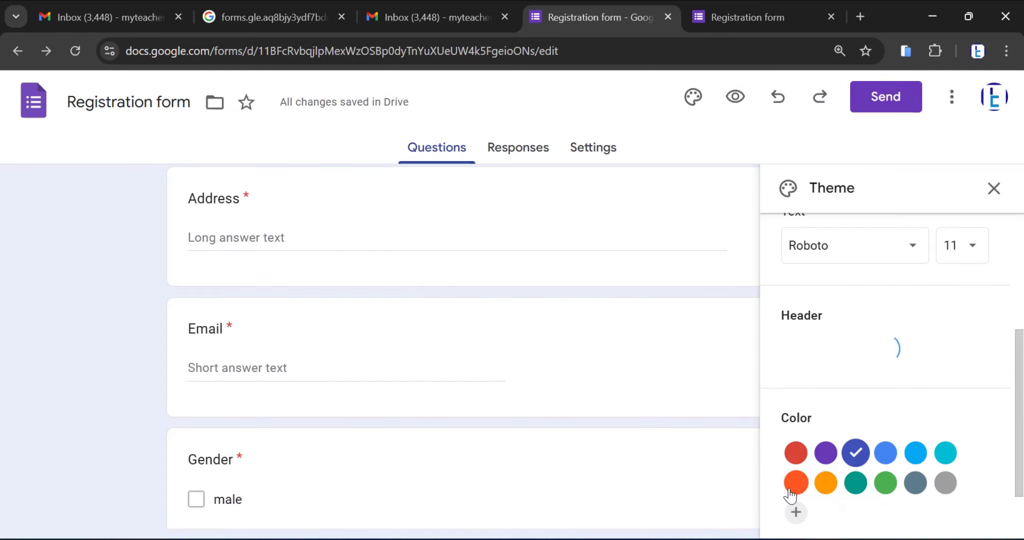
{"action": "scroll", "coordinate": [644, 398], "scroll_direction": "up", "scroll_amount": 8}
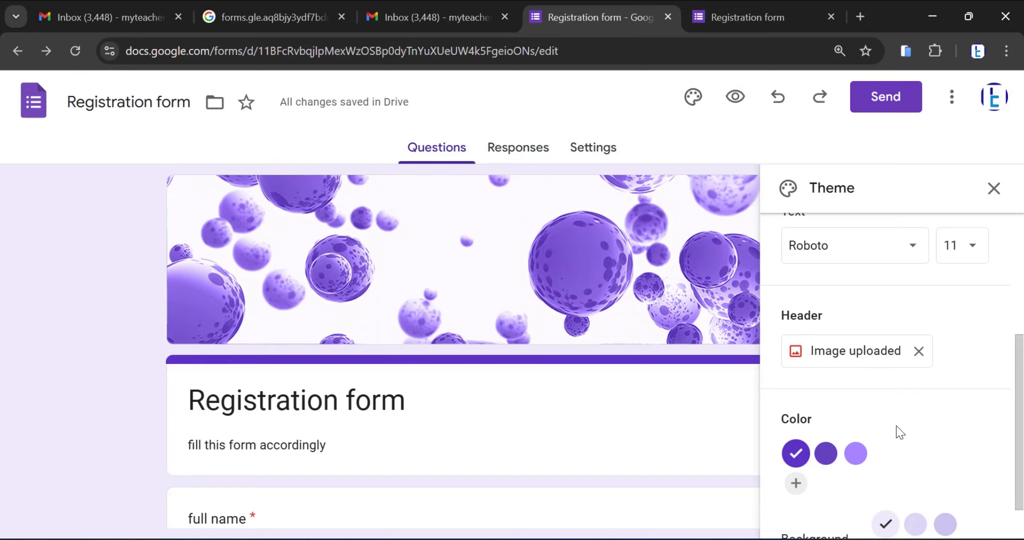
{"action": "scroll", "coordinate": [897, 427], "scroll_direction": "up", "scroll_amount": 3}
{"action": "scroll", "coordinate": [896, 425], "scroll_direction": "up", "scroll_amount": 2}
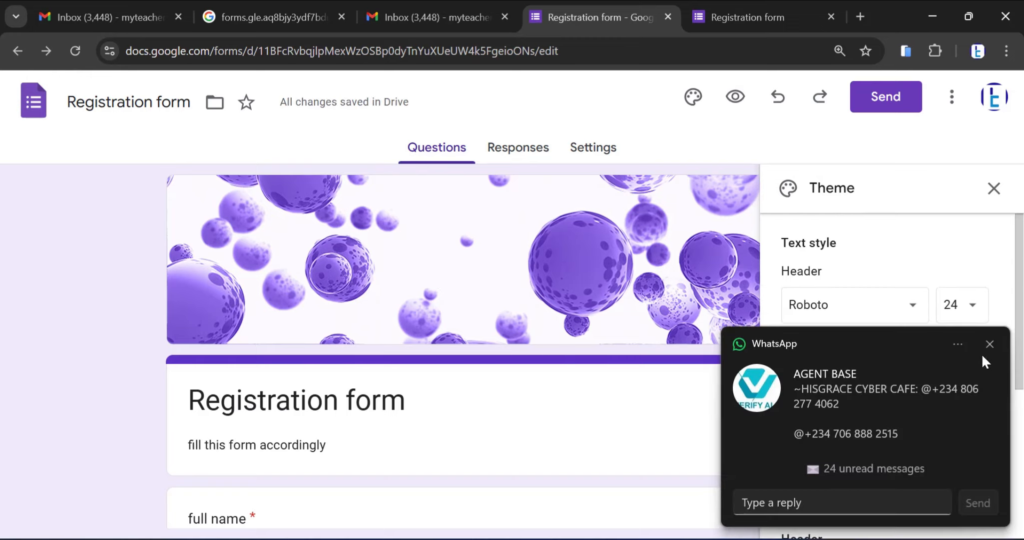
{"action": "left_click", "coordinate": [989, 344]}
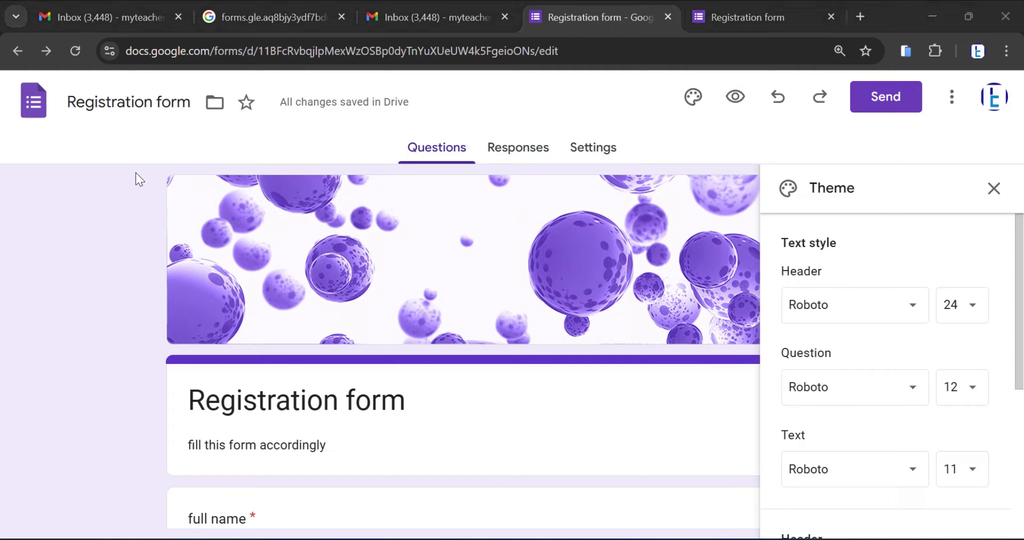
Try the grey, medium purple and dark purple background shades on the form
{"action": "scroll", "coordinate": [839, 266], "scroll_direction": "down", "scroll_amount": 3}
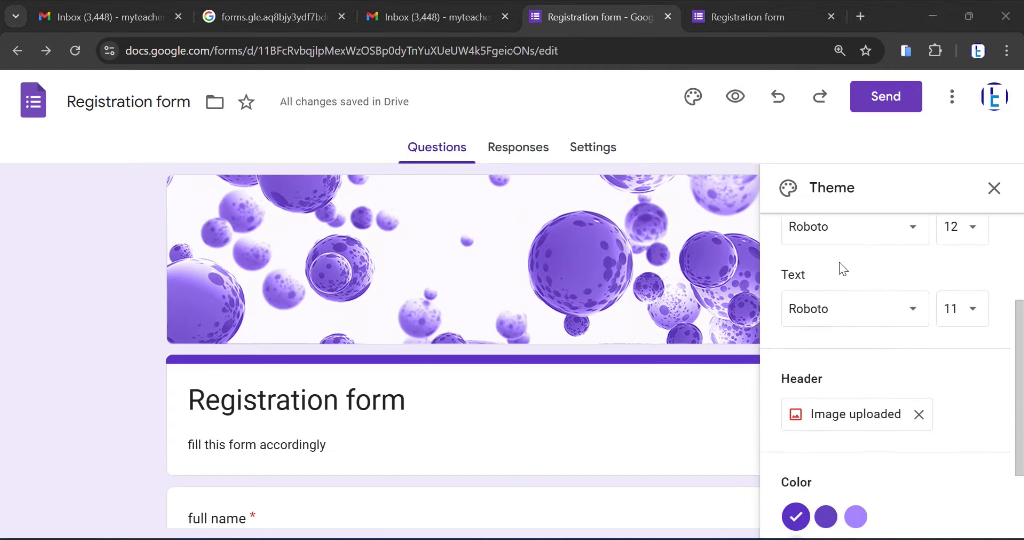
{"action": "scroll", "coordinate": [831, 375], "scroll_direction": "up", "scroll_amount": 3}
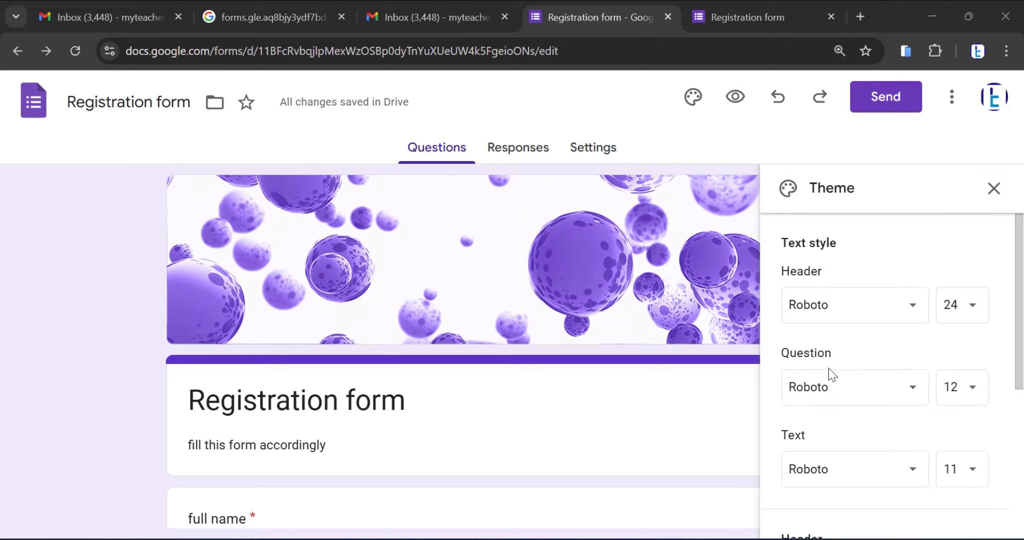
{"action": "scroll", "coordinate": [824, 359], "scroll_direction": "down", "scroll_amount": 5}
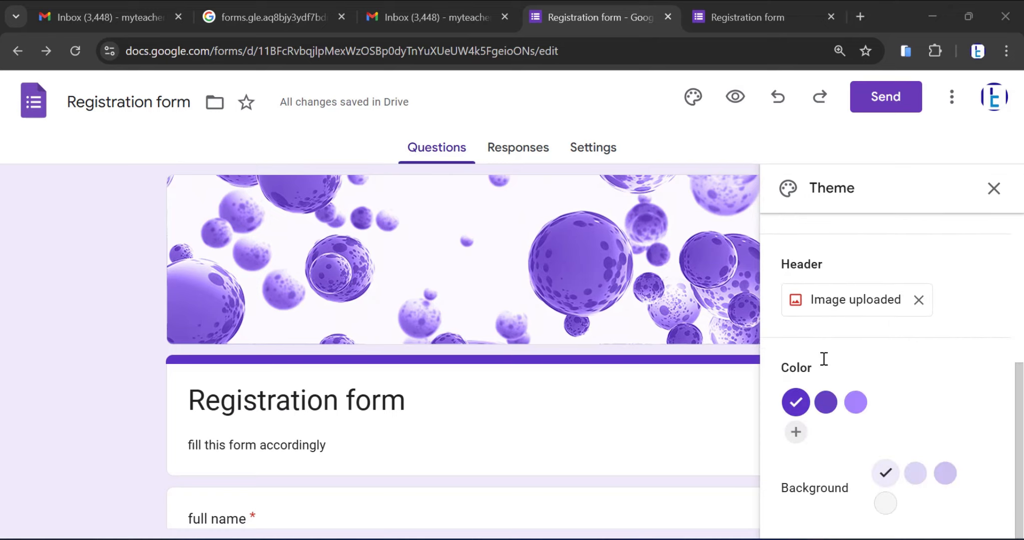
{"action": "left_click", "coordinate": [885, 505]}
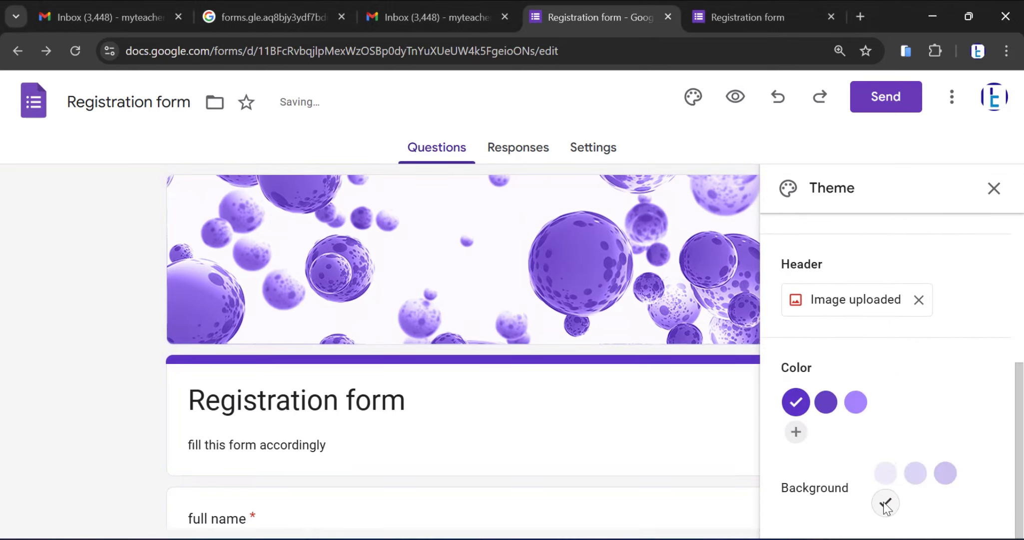
{"action": "left_click", "coordinate": [917, 475]}
{"action": "left_click", "coordinate": [945, 473]}
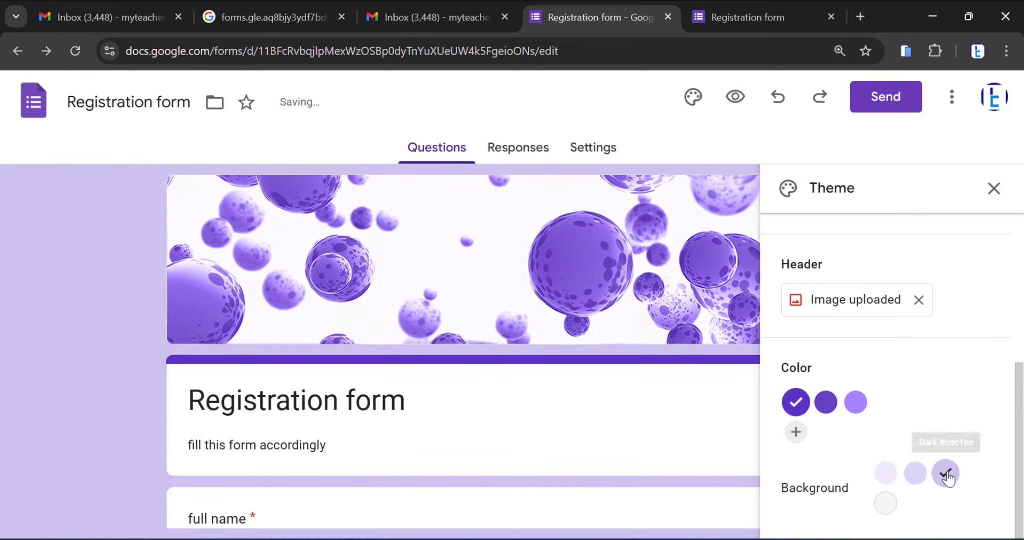
Add the custom dark purple #310e8b as the form's theme colour
{"action": "left_click", "coordinate": [796, 434]}
{"action": "left_click_drag", "start_coordinate": [922, 456], "coordinate": [946, 451]}
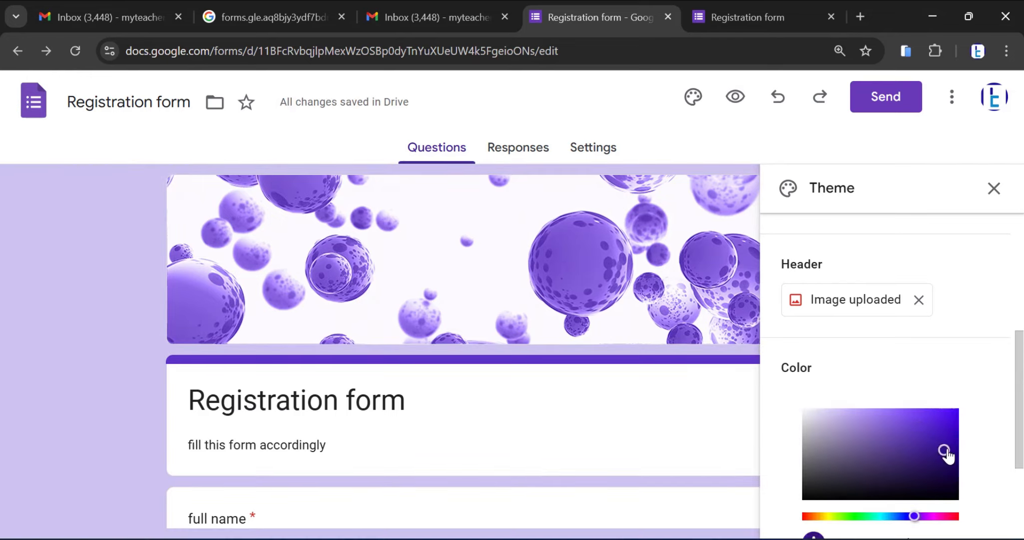
{"action": "scroll", "coordinate": [937, 416], "scroll_direction": "down", "scroll_amount": 3}
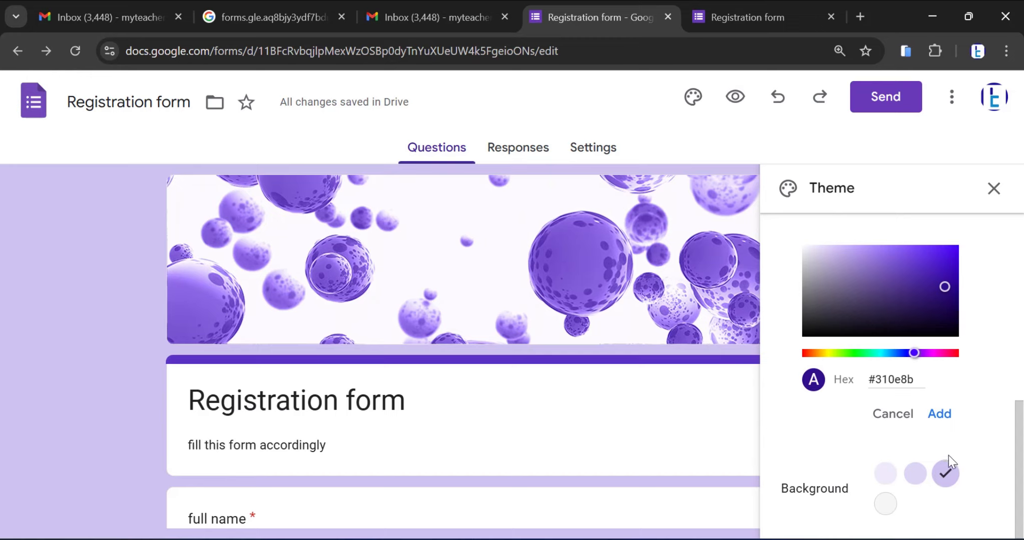
{"action": "left_click", "coordinate": [939, 419]}
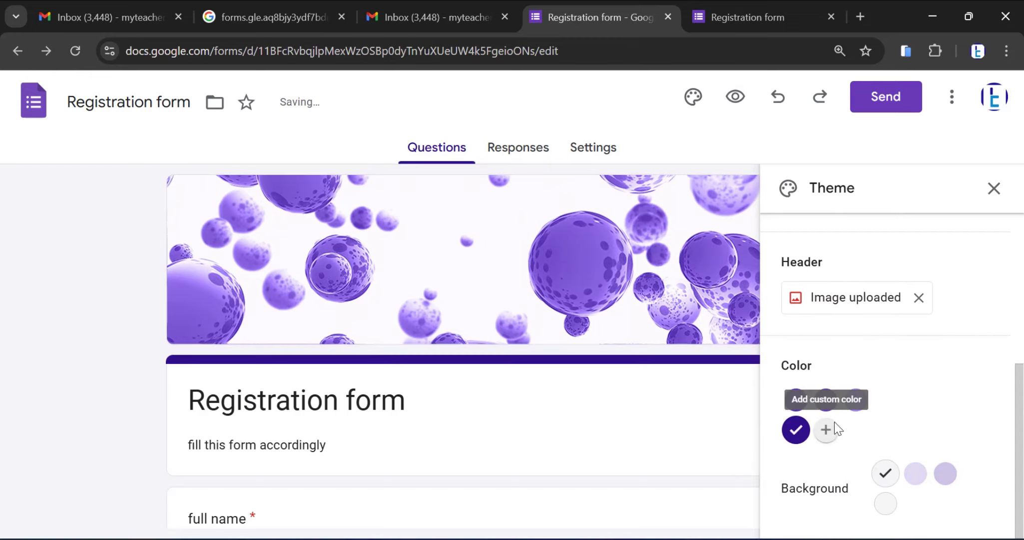
Set the form's background to the light grey shade after trying the darkest purple one, and close the theme settings
{"action": "left_click", "coordinate": [948, 475]}
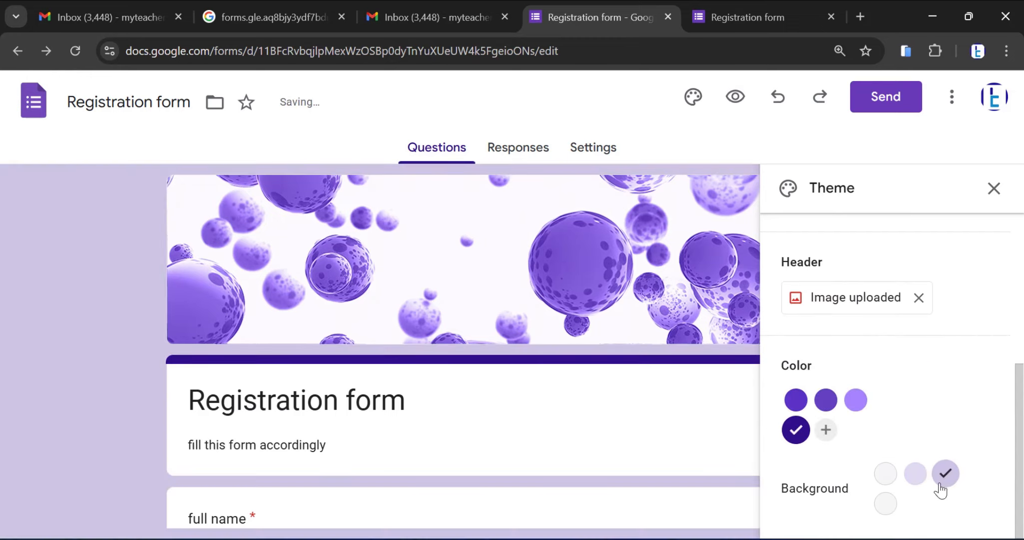
{"action": "left_click", "coordinate": [885, 505]}
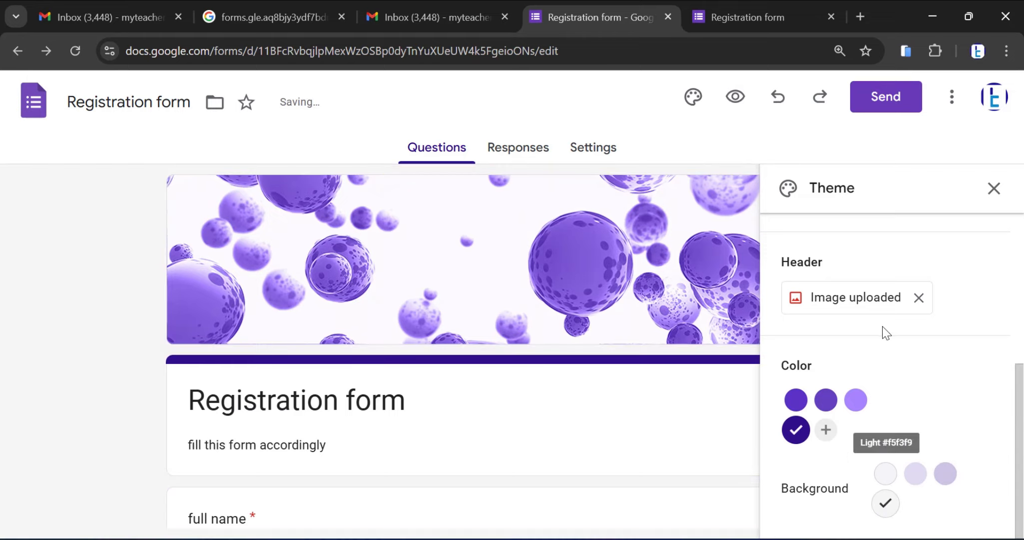
{"action": "scroll", "coordinate": [883, 332], "scroll_direction": "up", "scroll_amount": 5}
{"action": "left_click", "coordinate": [994, 188]}
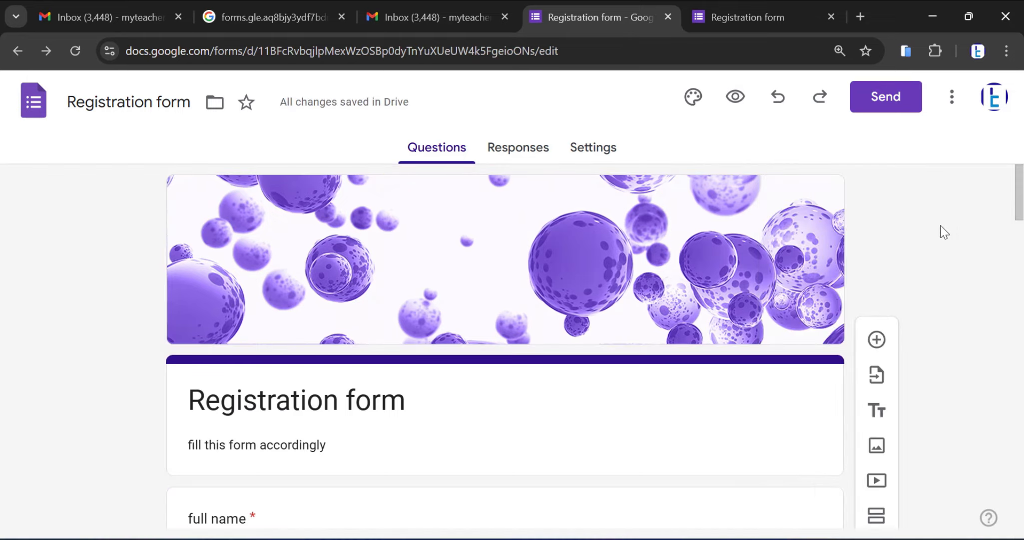
Copy the form's shortened sharing link from the send options and return to the form editor
{"action": "scroll", "coordinate": [892, 279], "scroll_direction": "down", "scroll_amount": 4}
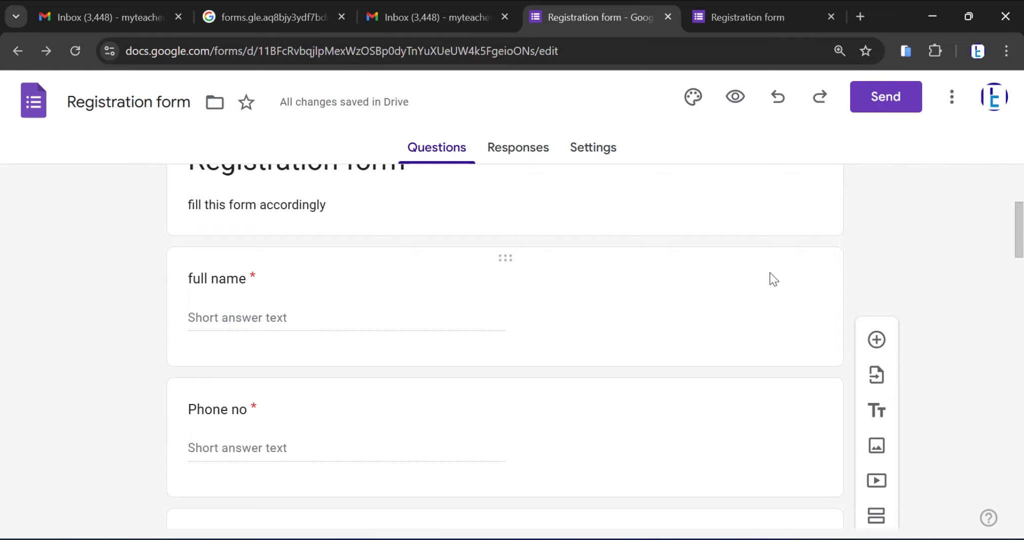
{"action": "left_click", "coordinate": [873, 98]}
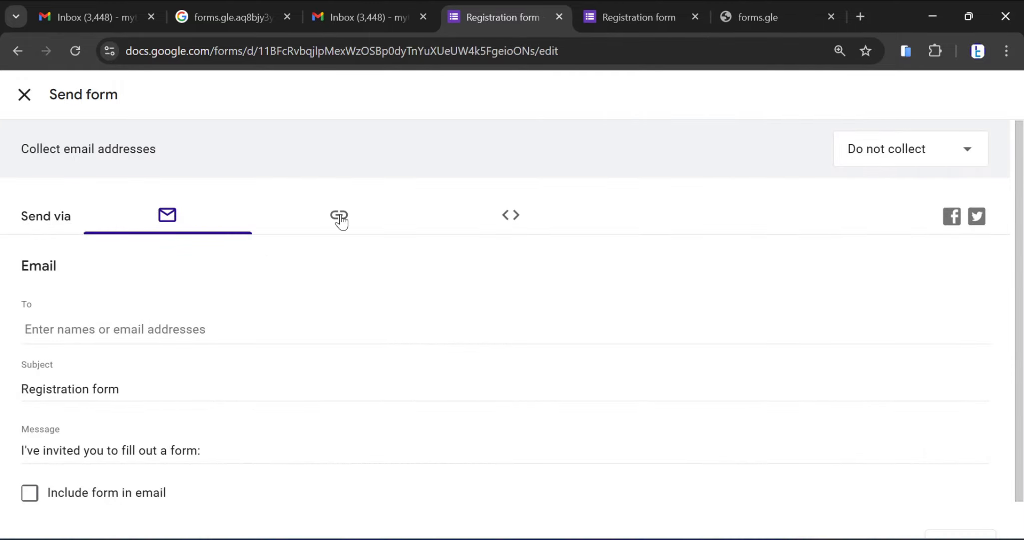
{"action": "left_click", "coordinate": [340, 221]}
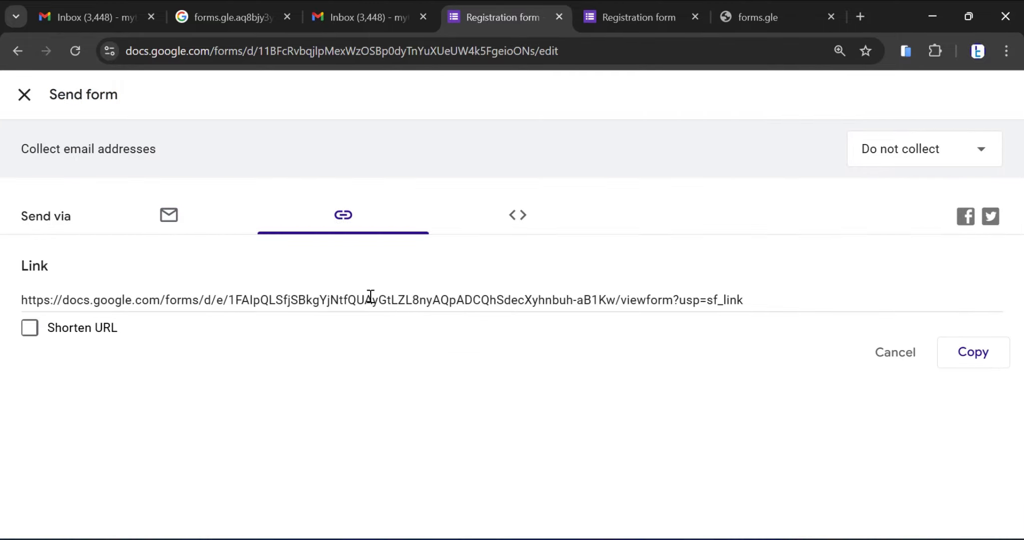
{"action": "left_click", "coordinate": [31, 332]}
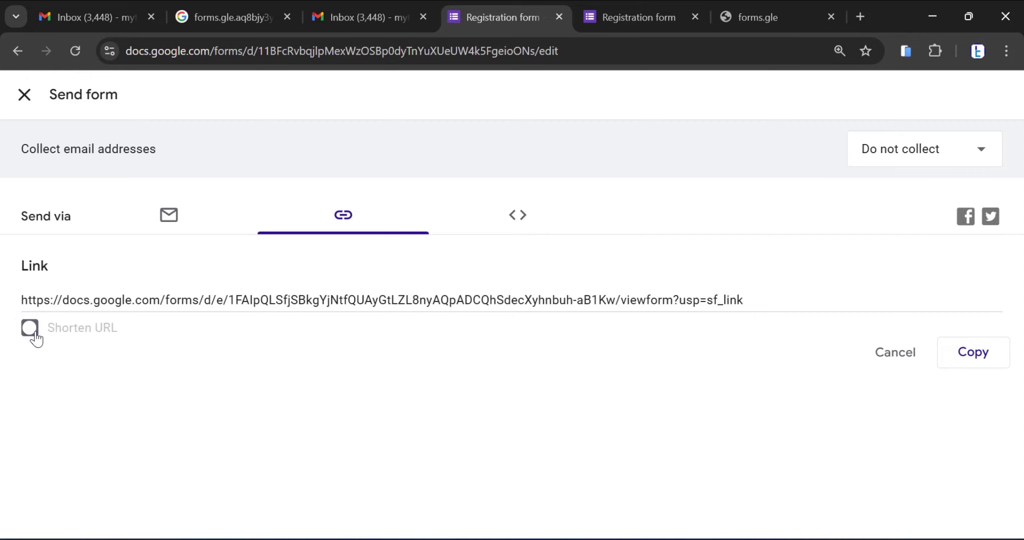
{"action": "right_click", "coordinate": [120, 299]}
{"action": "left_click", "coordinate": [163, 320]}
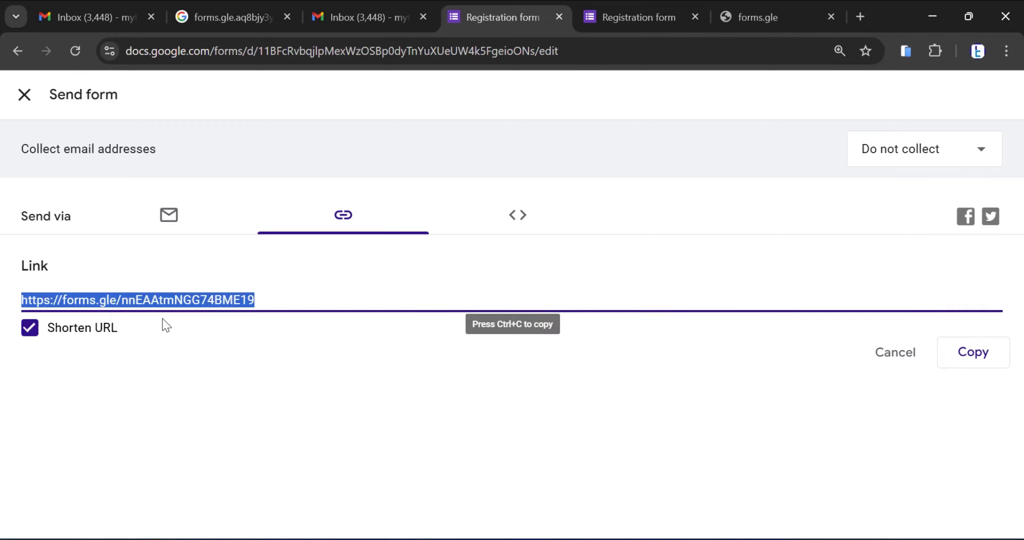
{"action": "left_click", "coordinate": [963, 360]}
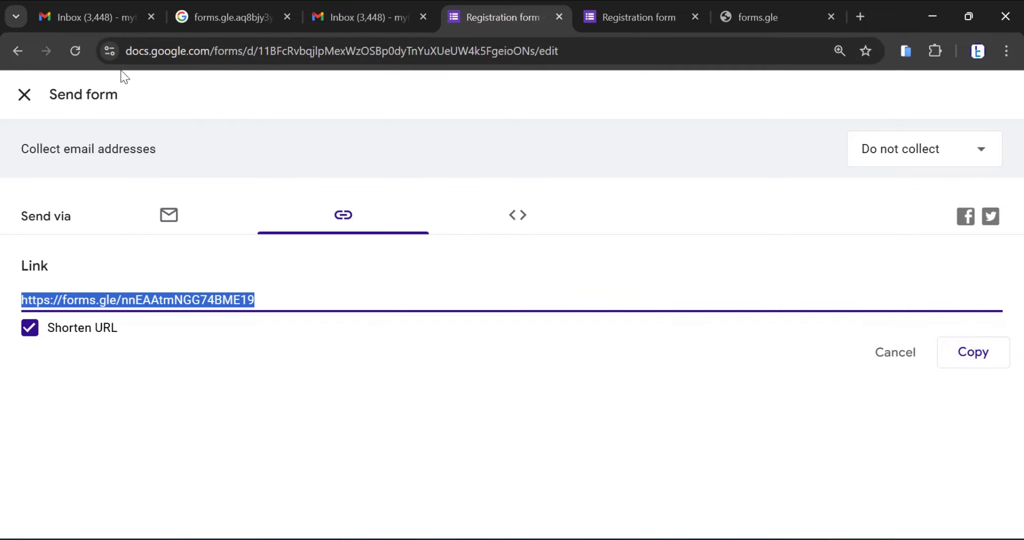
{"action": "left_click", "coordinate": [17, 50]}
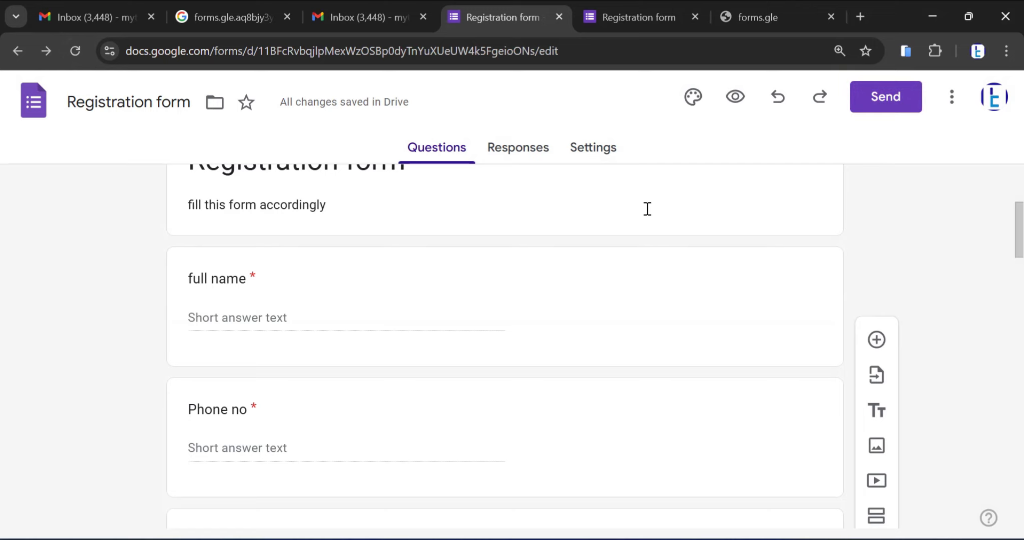